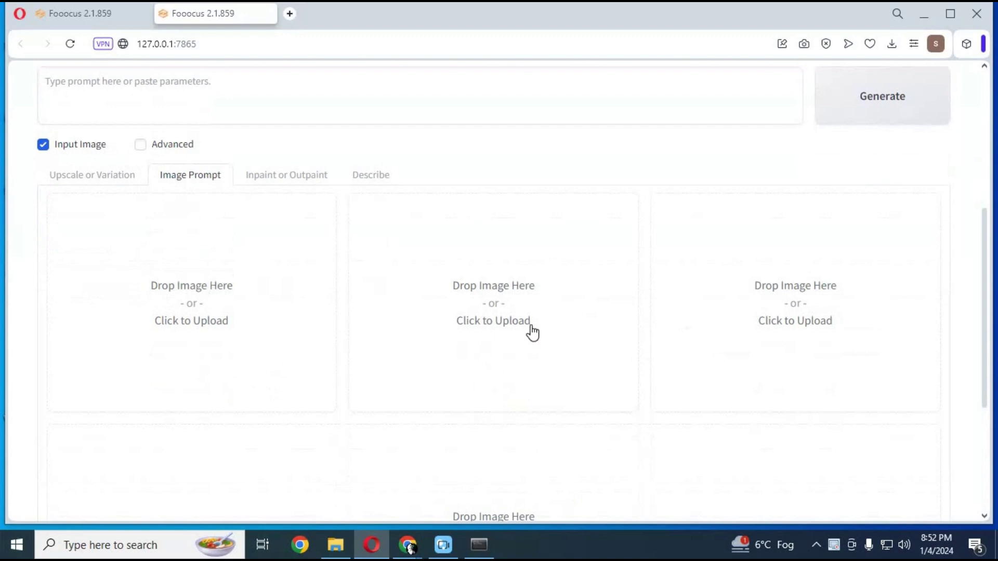
Step: Open the Inpaint or Outpaint tab and review the options in its Method dropdown
scroll(203, 467, down, 4)
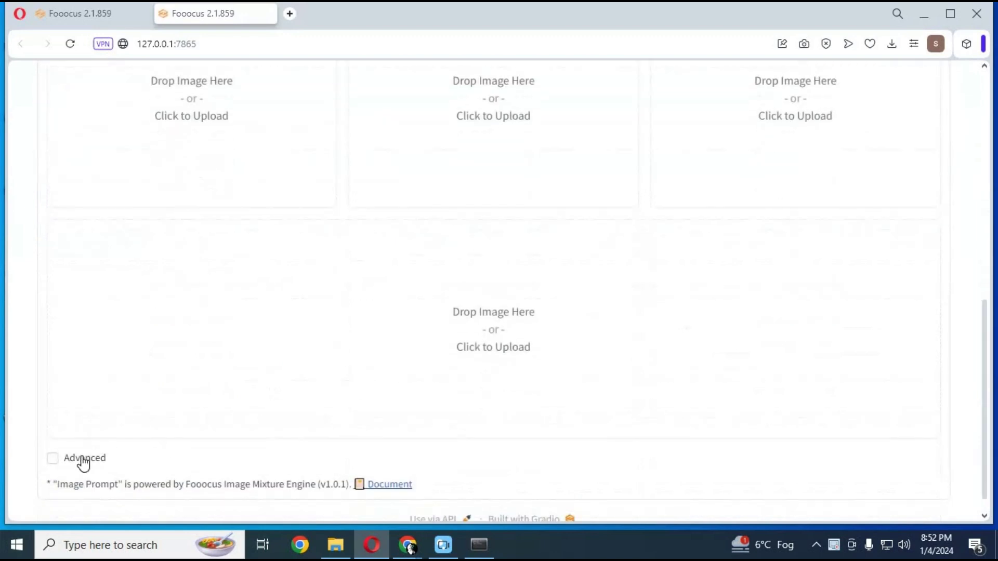
scroll(481, 390, up, 4)
scroll(624, 312, down, 4)
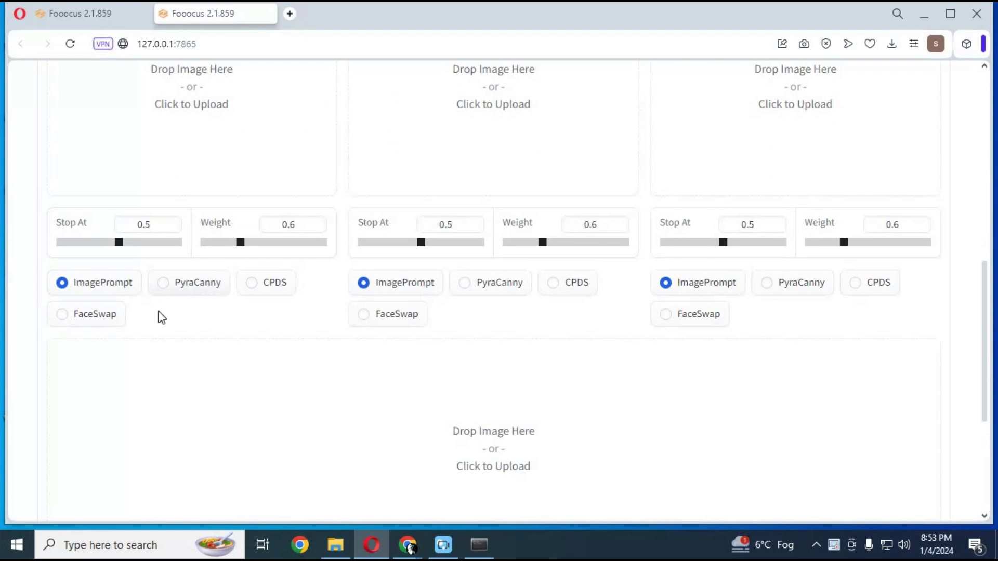
drag(988, 325, 990, 177)
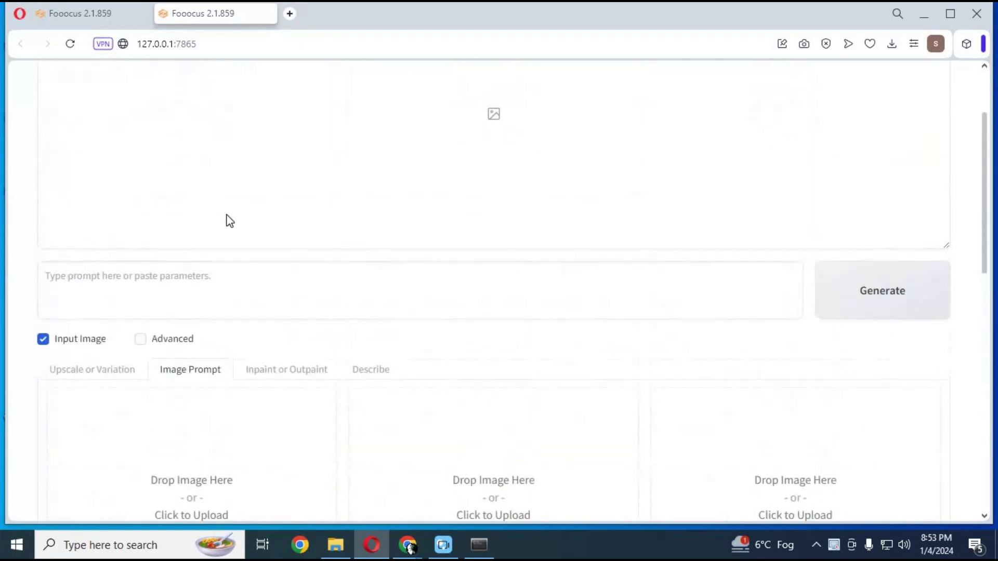
click(279, 384)
scroll(452, 291, down, 4)
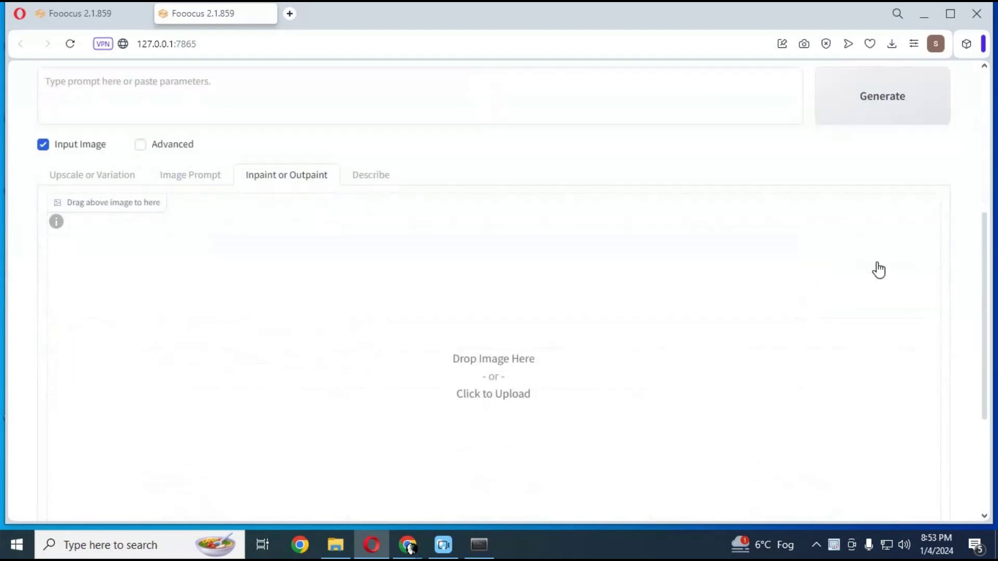
scroll(986, 271, down, 4)
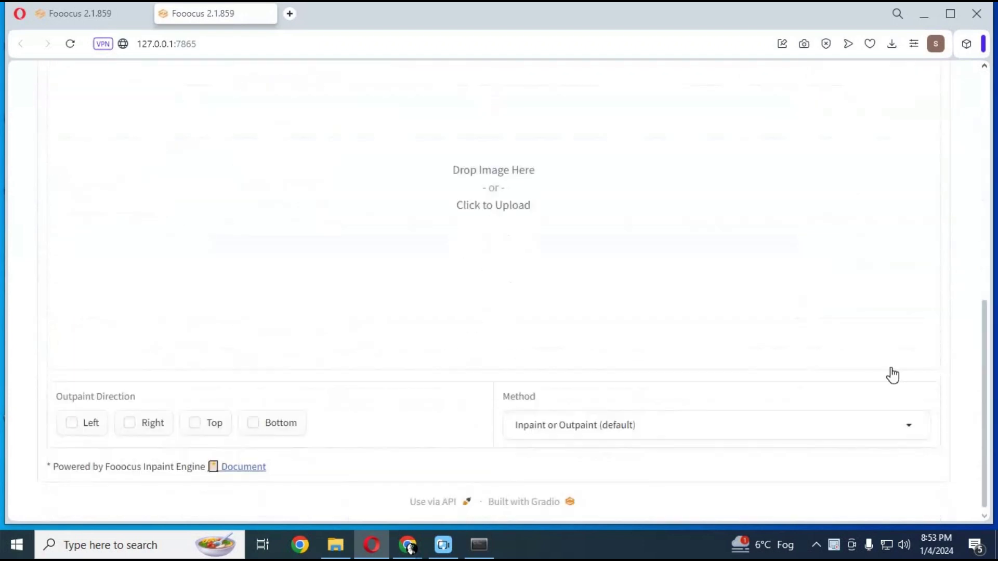
click(667, 426)
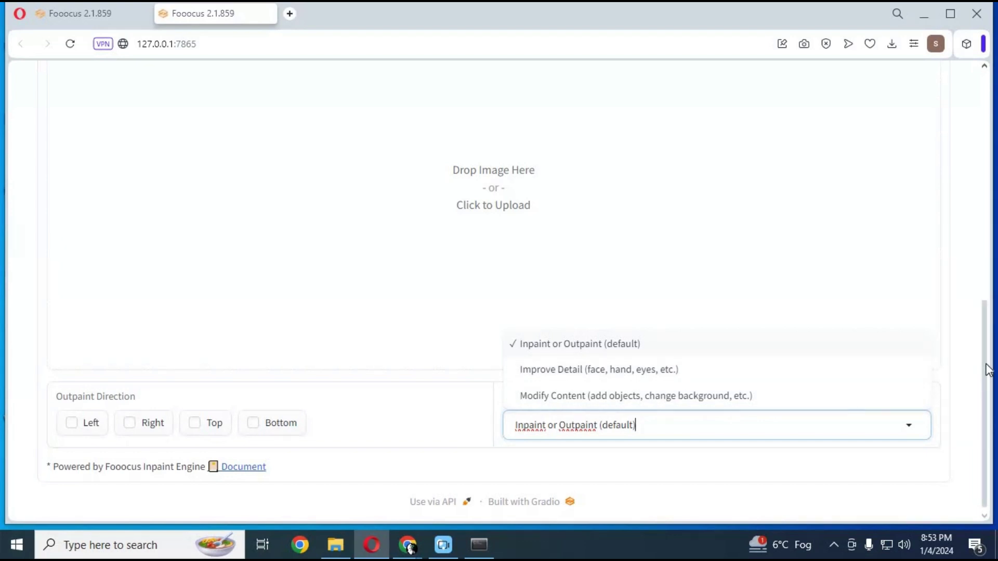
scroll(989, 255, up, 1)
scroll(989, 254, up, 3)
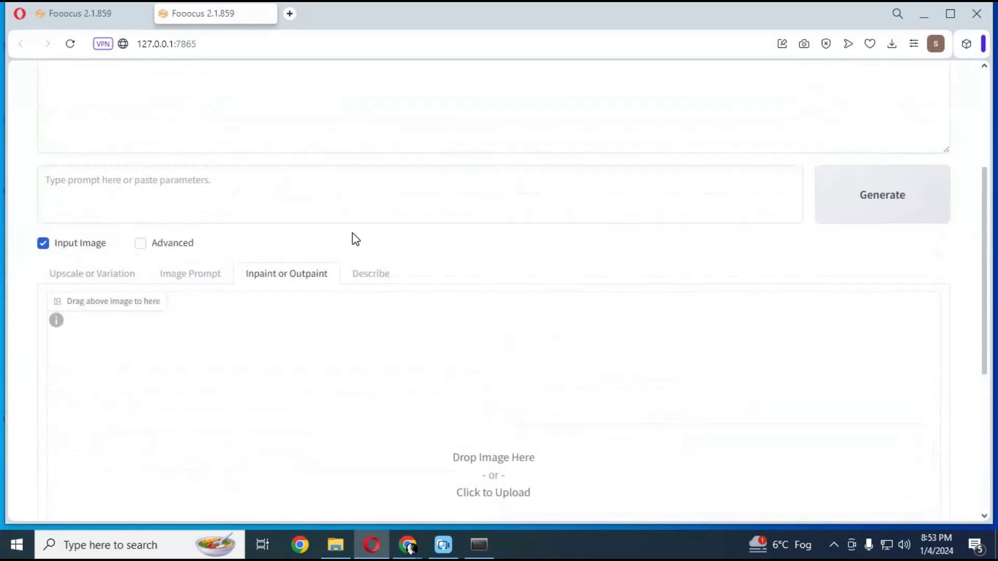
Step: Show the Describe tab's Content Type options, then go to the Kaggle home page
click(384, 282)
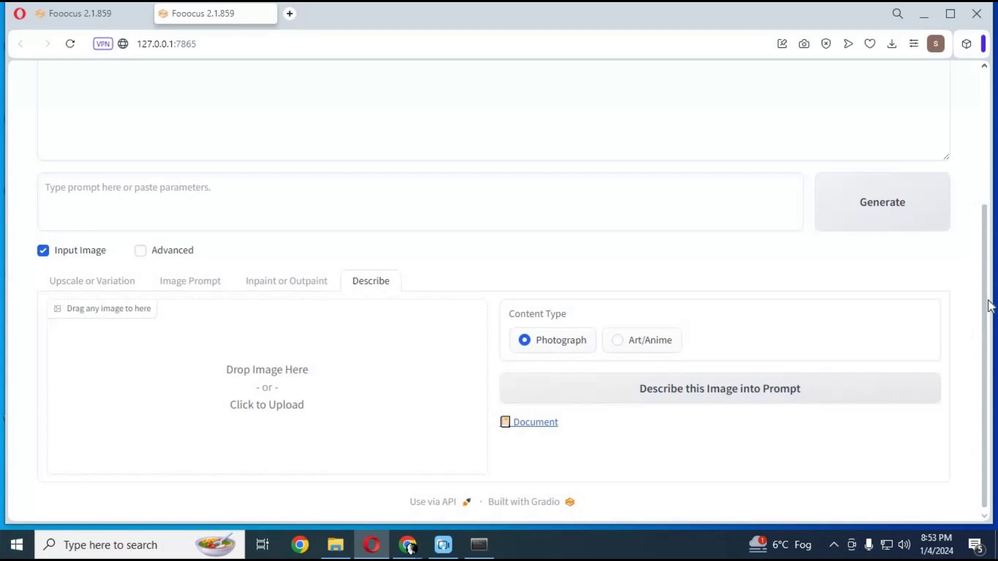
scroll(991, 144, up, 3)
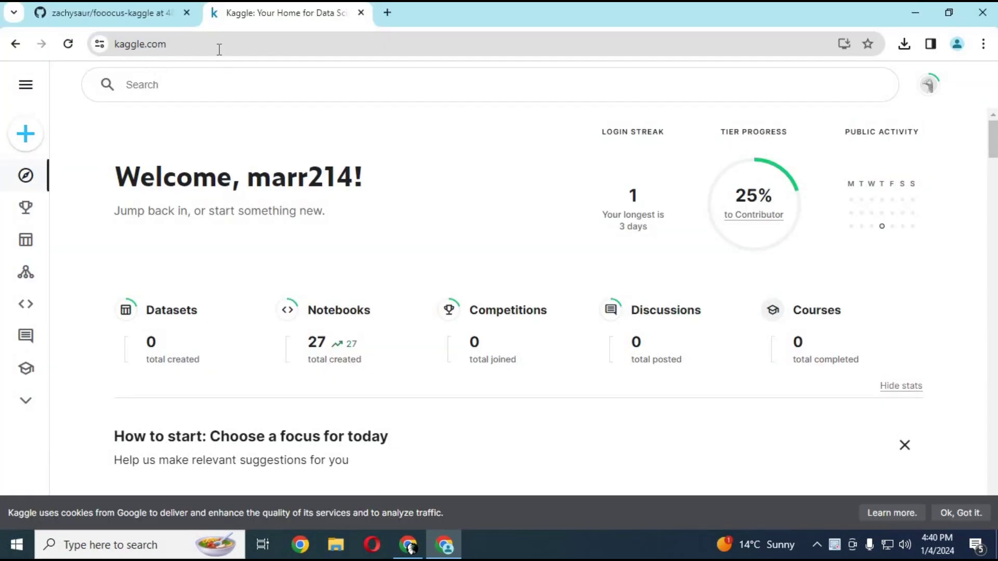
click(219, 49)
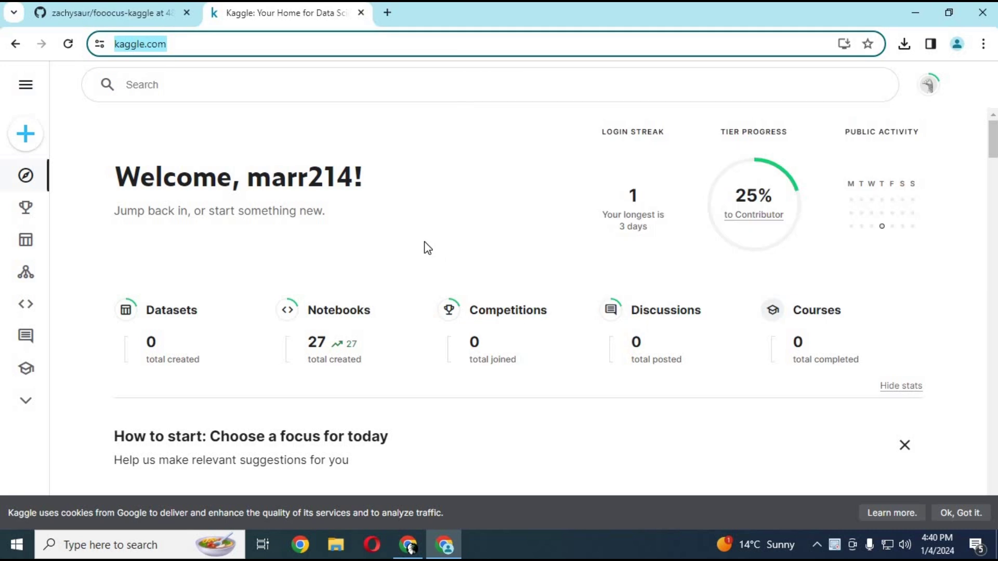
Step: Create a new blank Kaggle notebook and switch back to the fooocus-kaggle GitHub tab
click(27, 135)
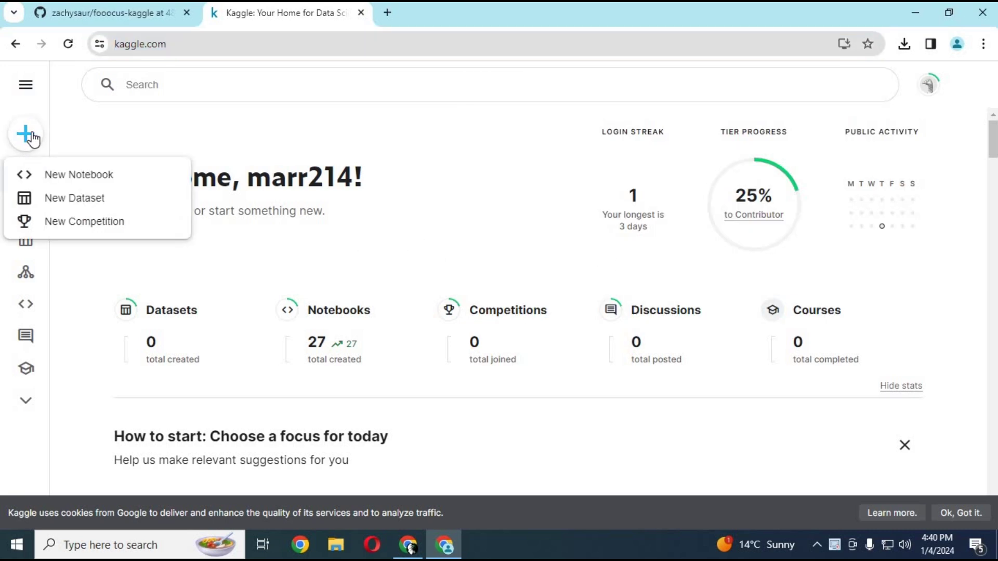
click(92, 181)
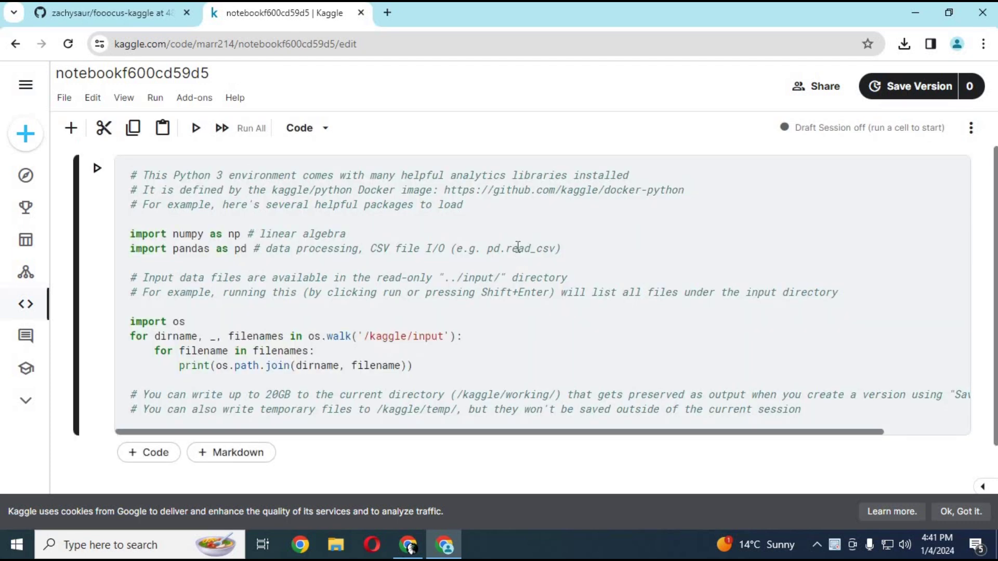
click(95, 12)
click(156, 44)
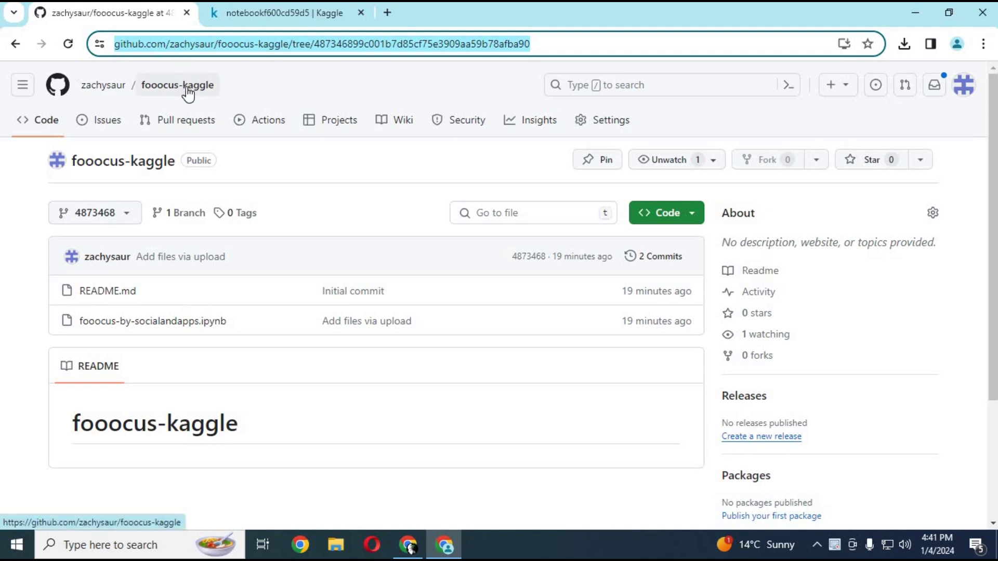
Step: Open fooocus-by-socialandapps.ipynb on GitHub and return to the Kaggle notebook tab
click(147, 324)
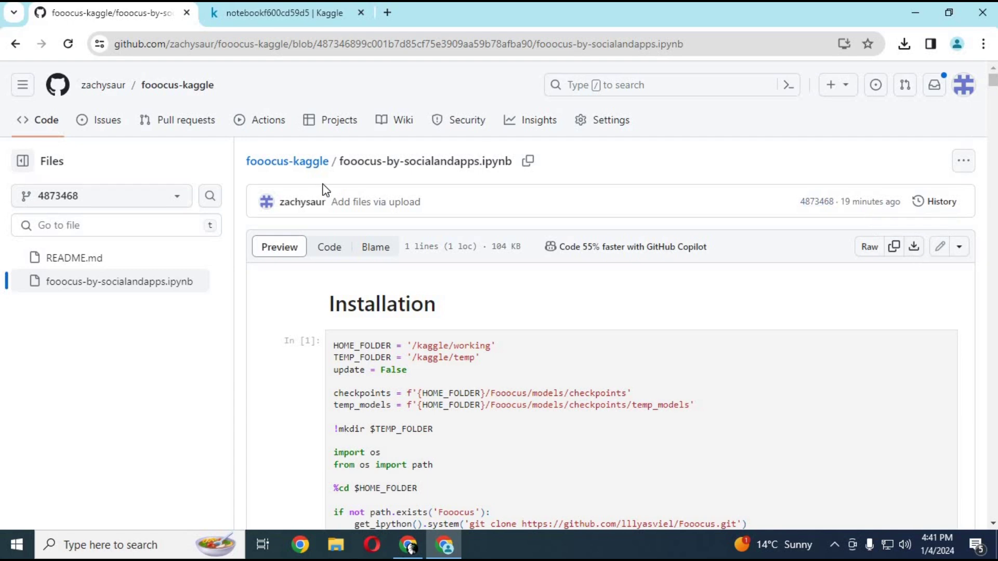
click(282, 18)
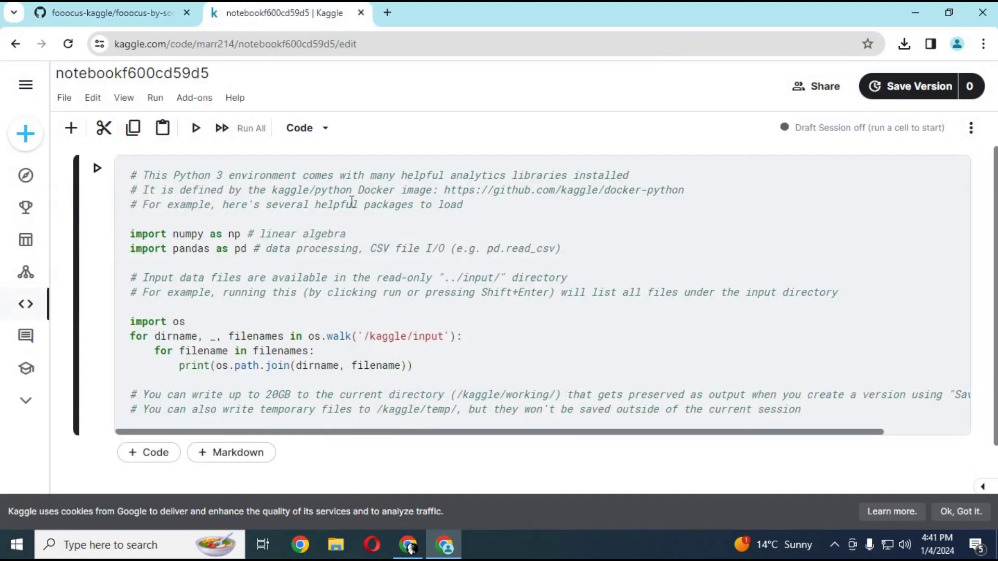
Step: Import fooocus-by-socialandapps (1).ipynb from Downloads, accepting its new accelerator and Docker settings
click(65, 98)
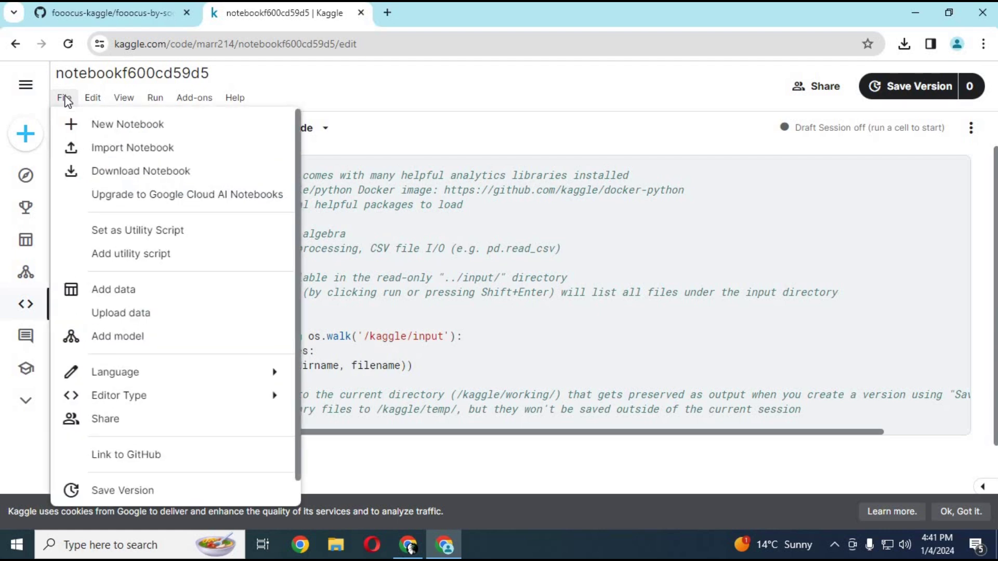
click(133, 149)
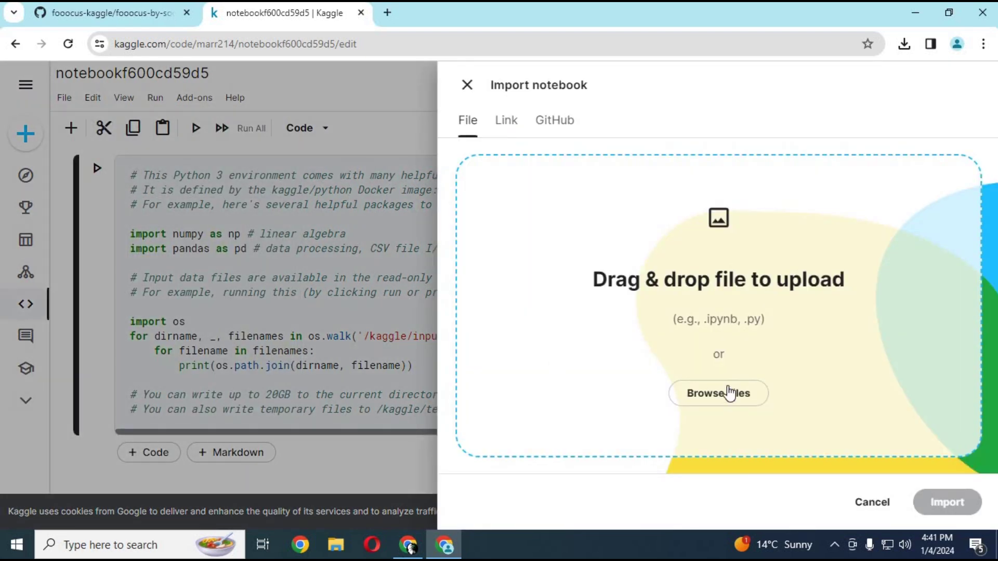
click(730, 393)
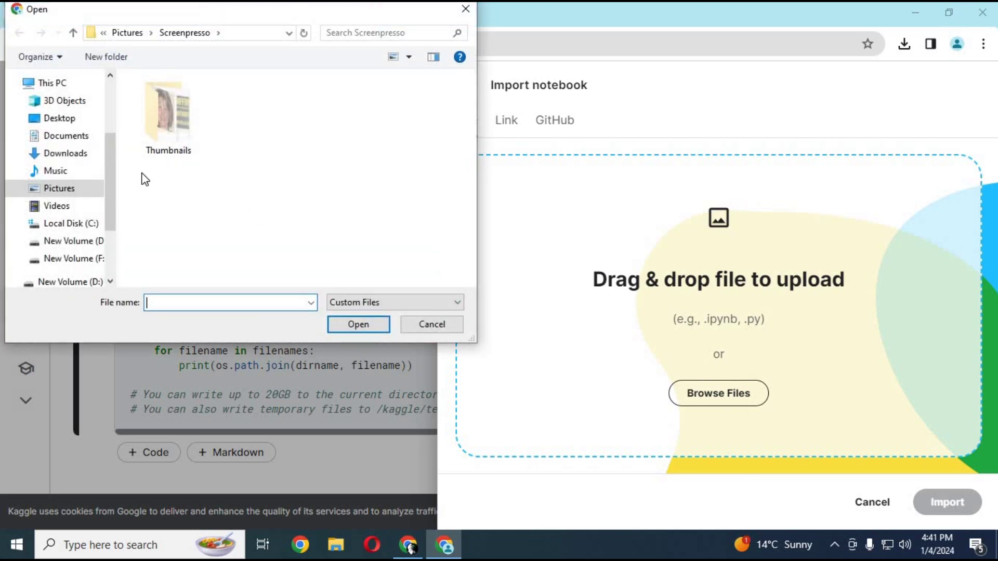
click(51, 154)
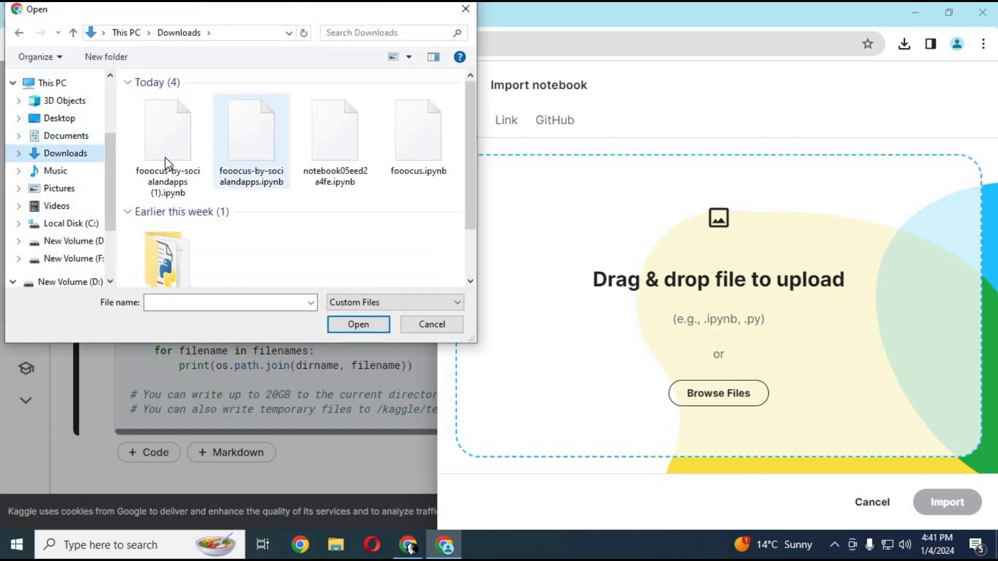
double_click(166, 163)
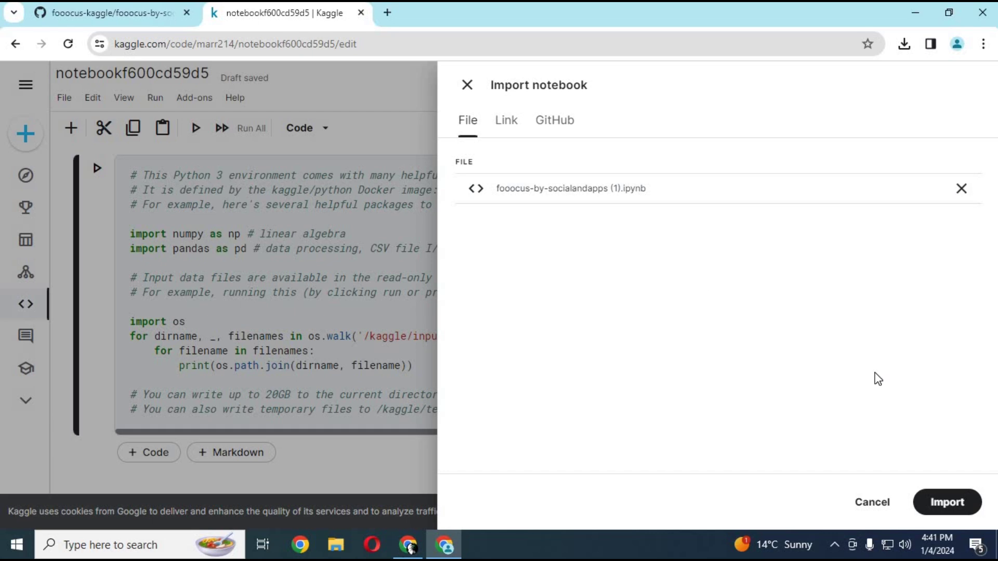
click(944, 503)
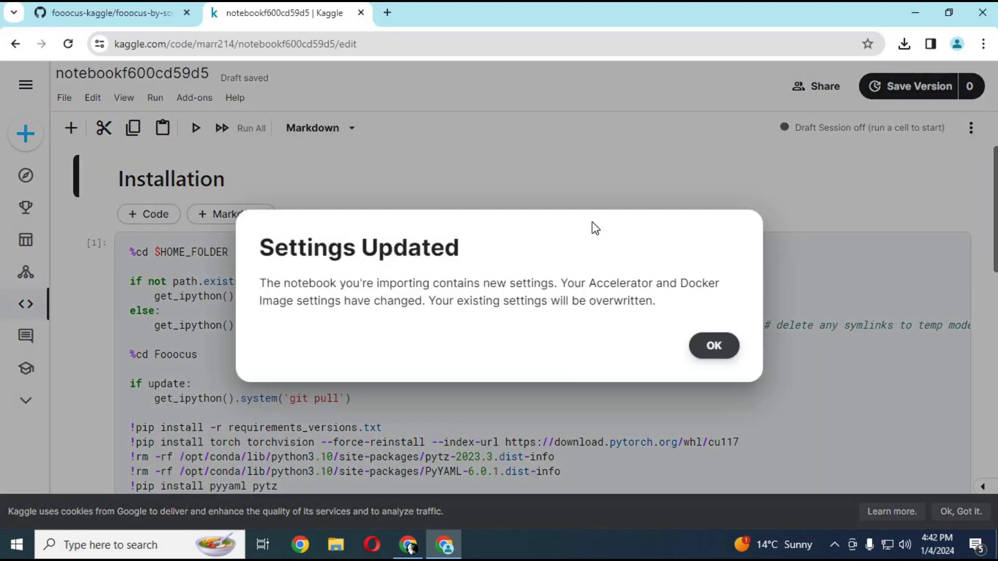
click(715, 346)
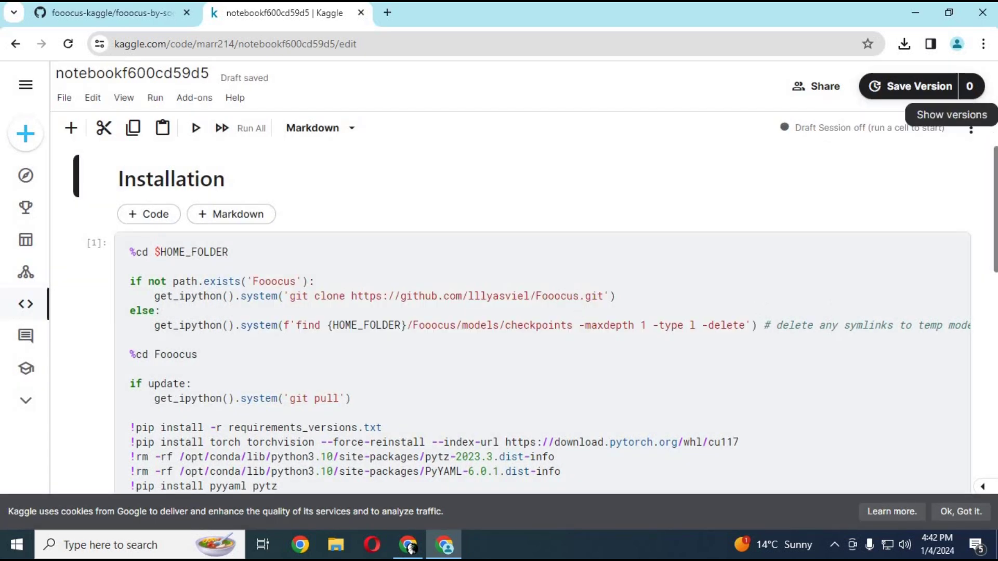
click(409, 546)
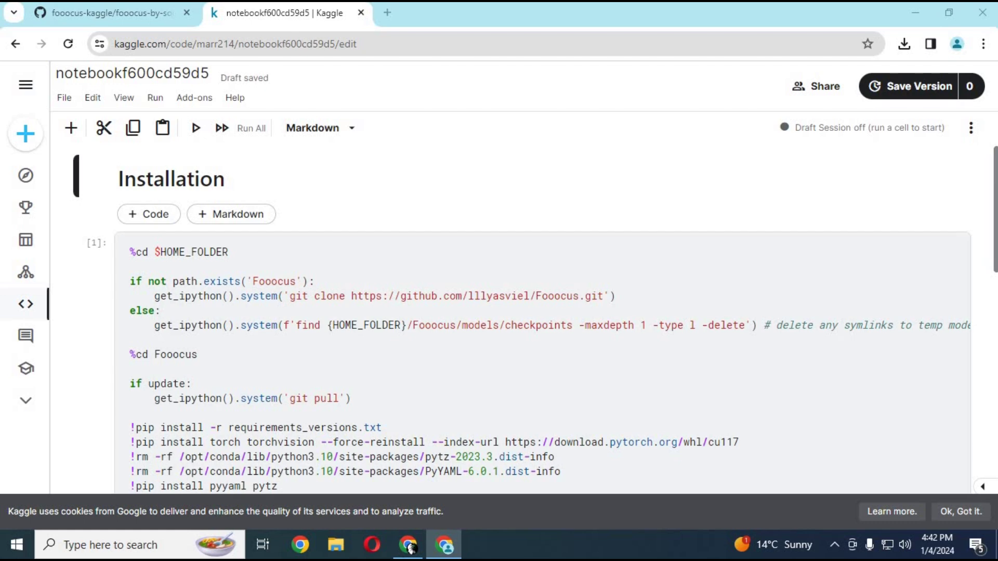
scroll(996, 318, down, 10)
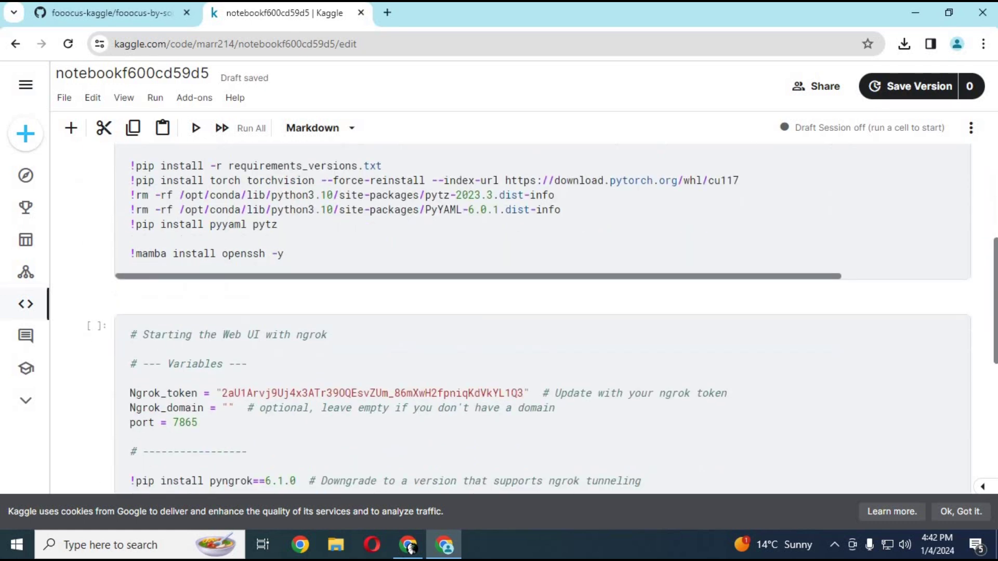
scroll(996, 318, up, 4)
scroll(637, 305, up, 8)
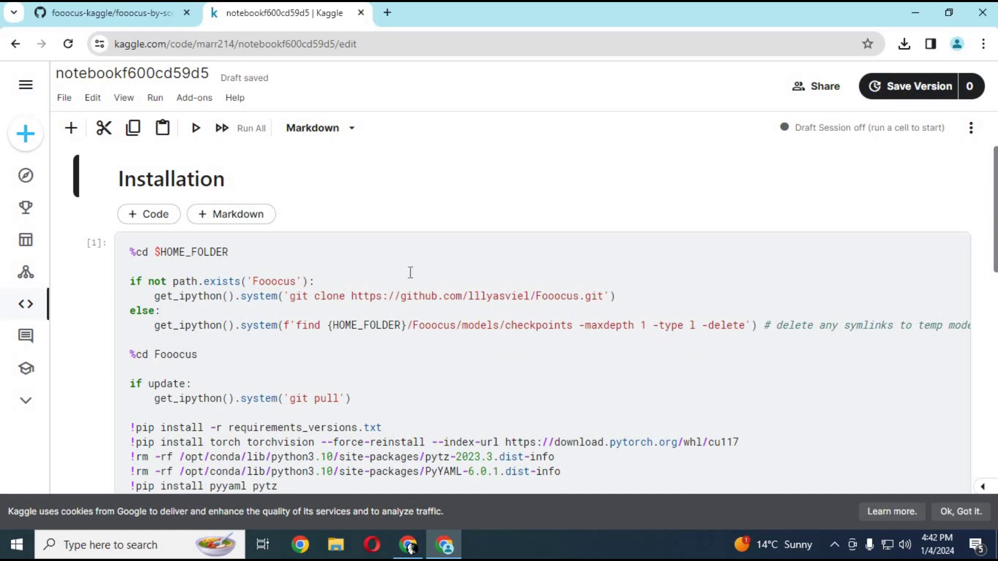
Step: Check the accelerator in the session settings and start the notebook session
click(971, 128)
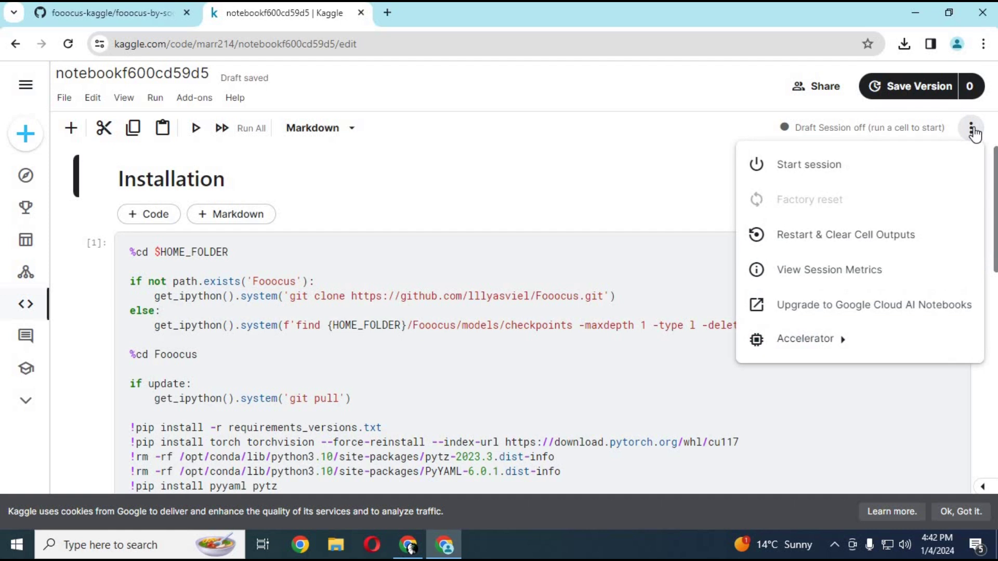
click(796, 344)
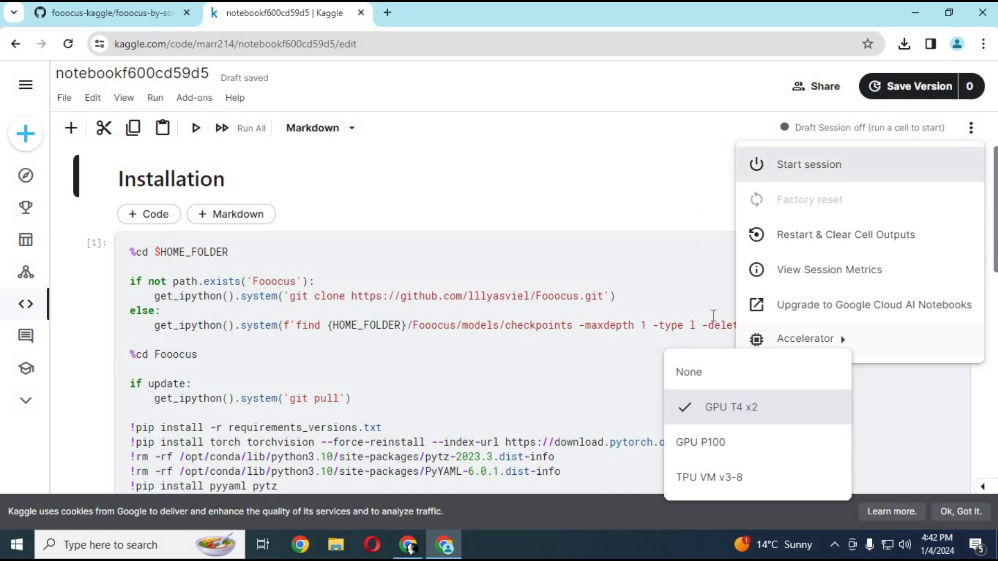
click(681, 177)
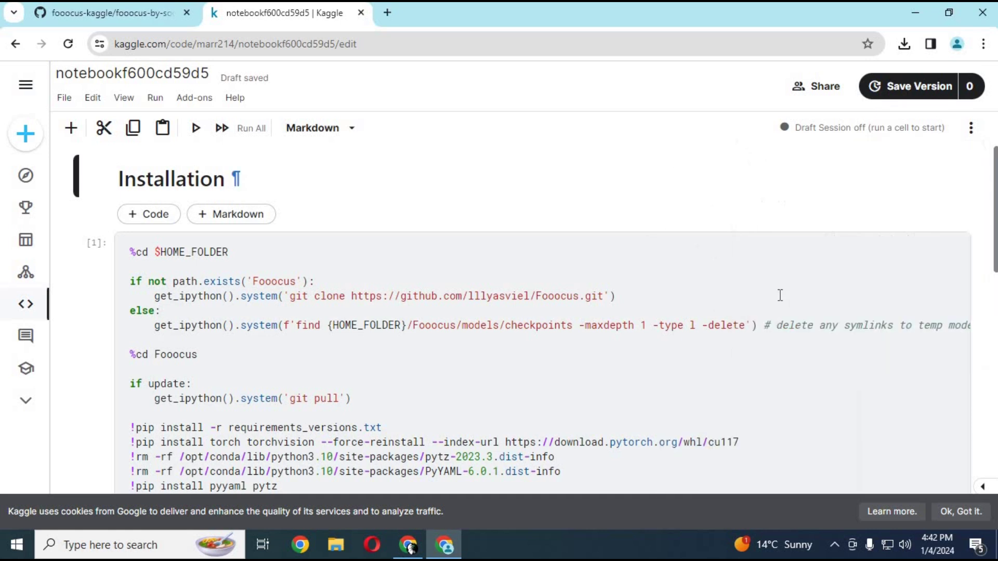
click(963, 133)
click(750, 166)
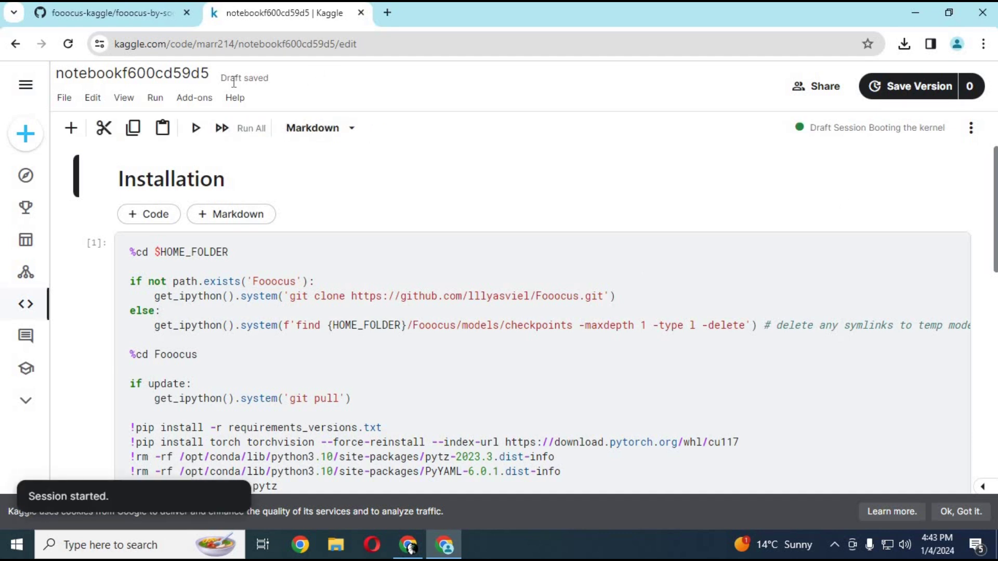
Step: Run the Installation cell and follow its output until pip and mamba finish installing
click(95, 246)
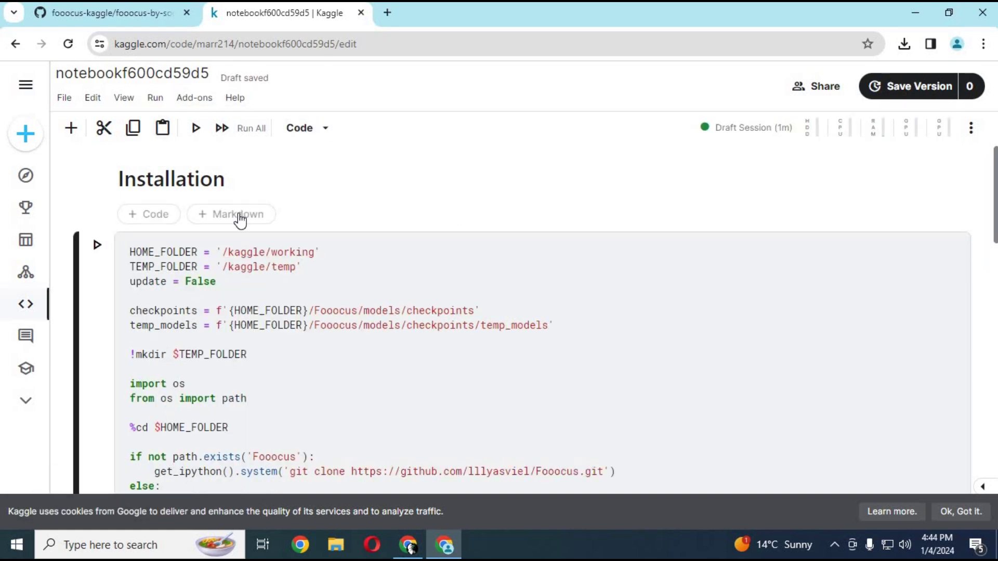
click(96, 245)
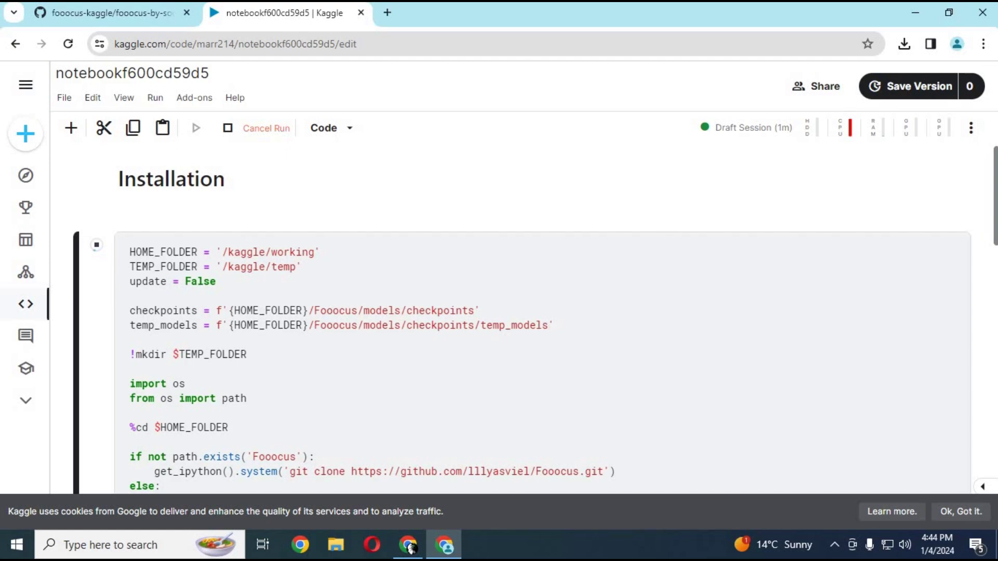
scroll(994, 280, down, 2)
scroll(992, 333, down, 15)
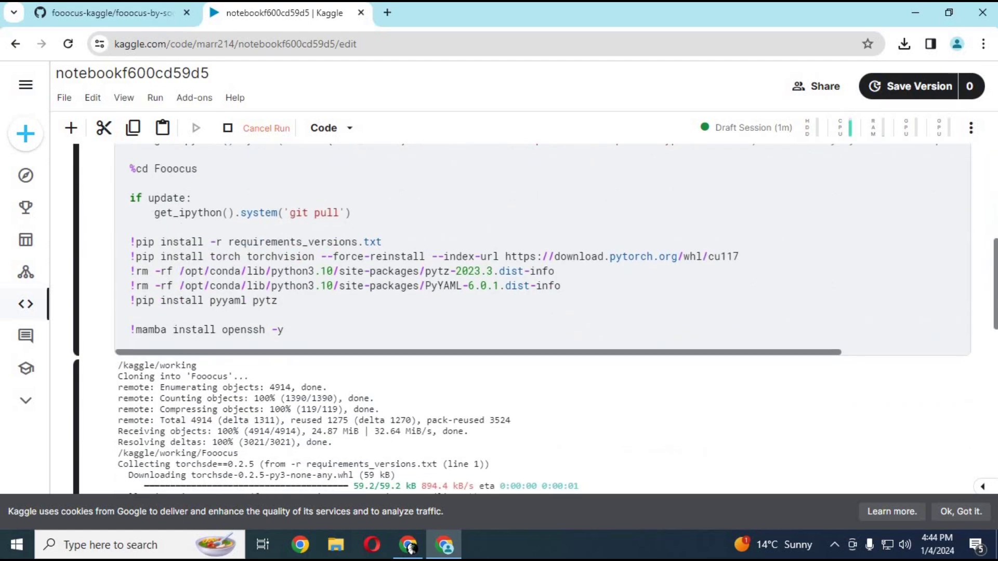
scroll(992, 415, down, 15)
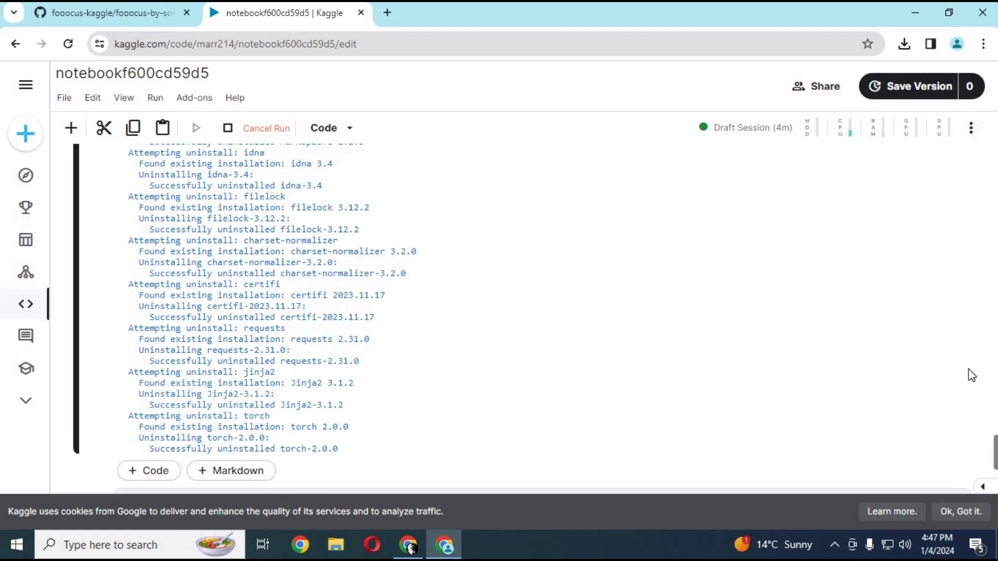
scroll(774, 356, down, 2)
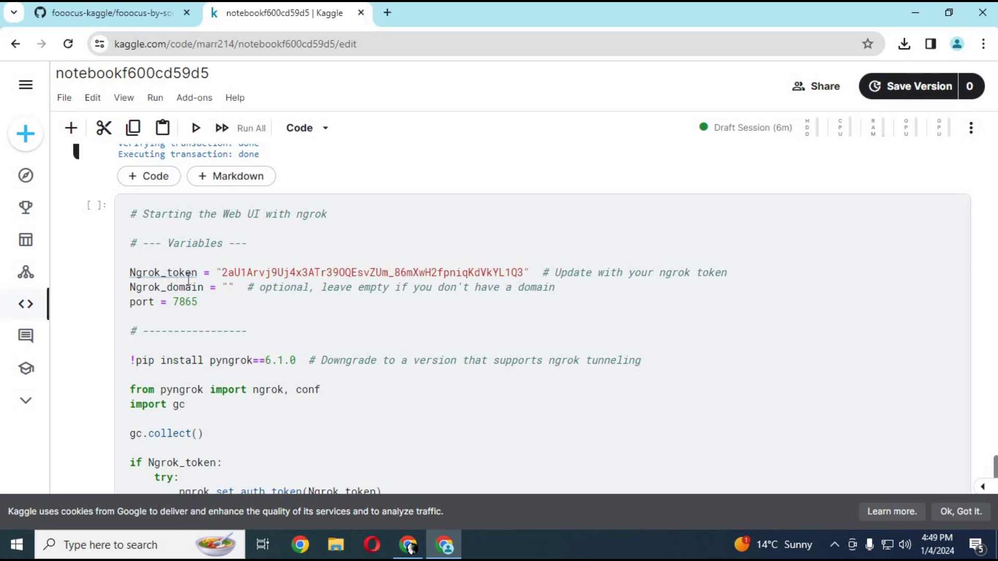
Step: Copy the authtoken from the ngrok dashboard and select the old Ngrok_token value in Kaggle
click(387, 13)
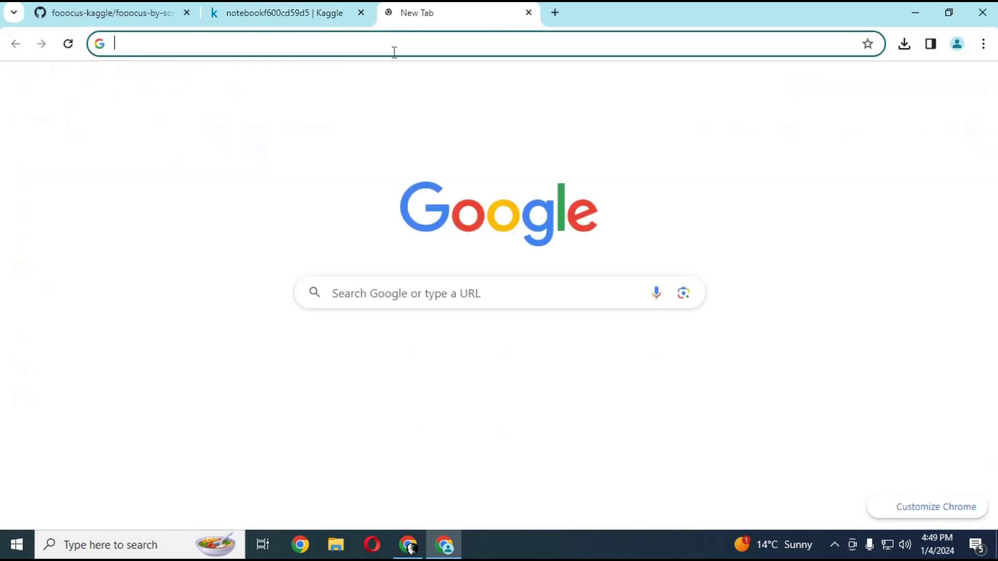
text(ngr)
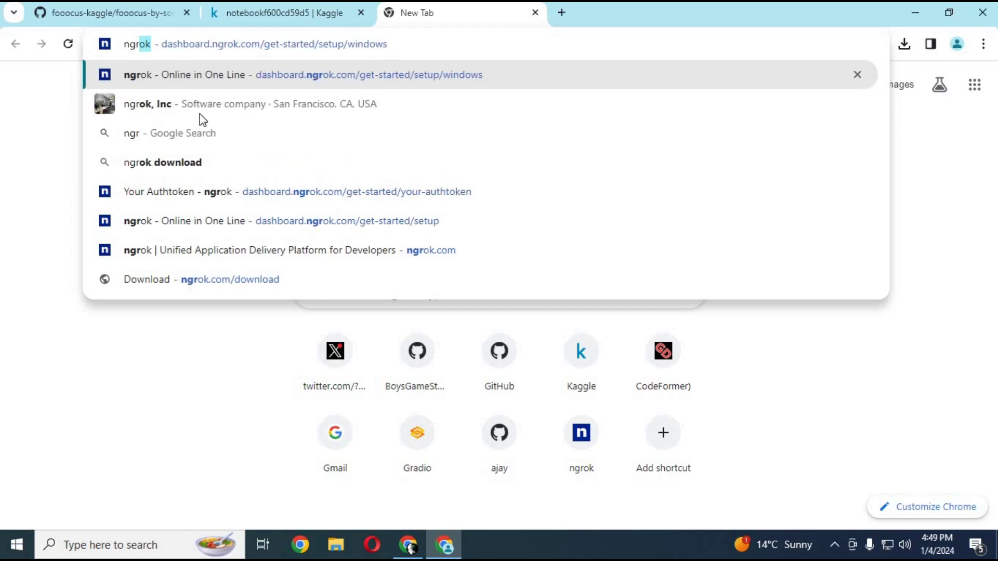
click(203, 192)
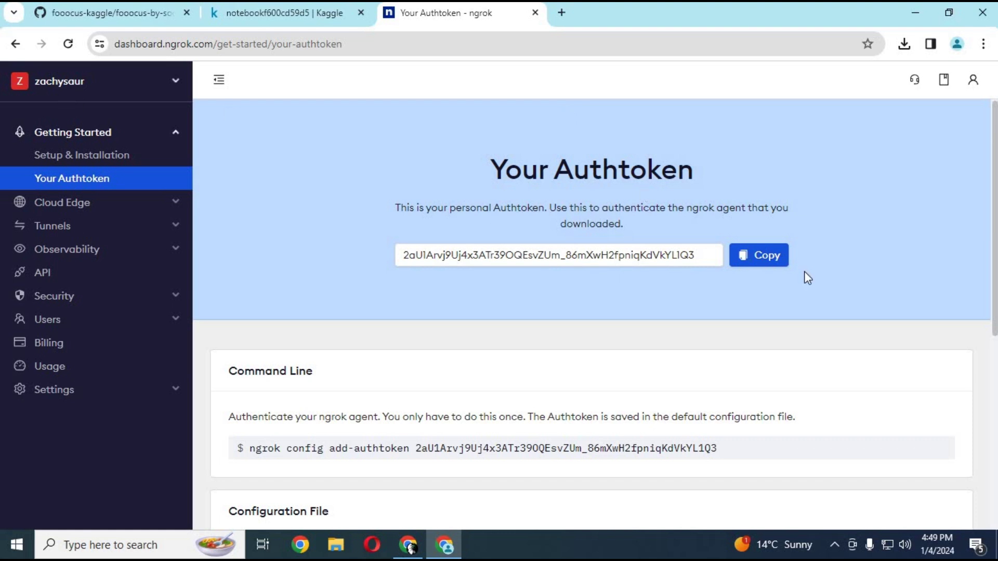
click(78, 84)
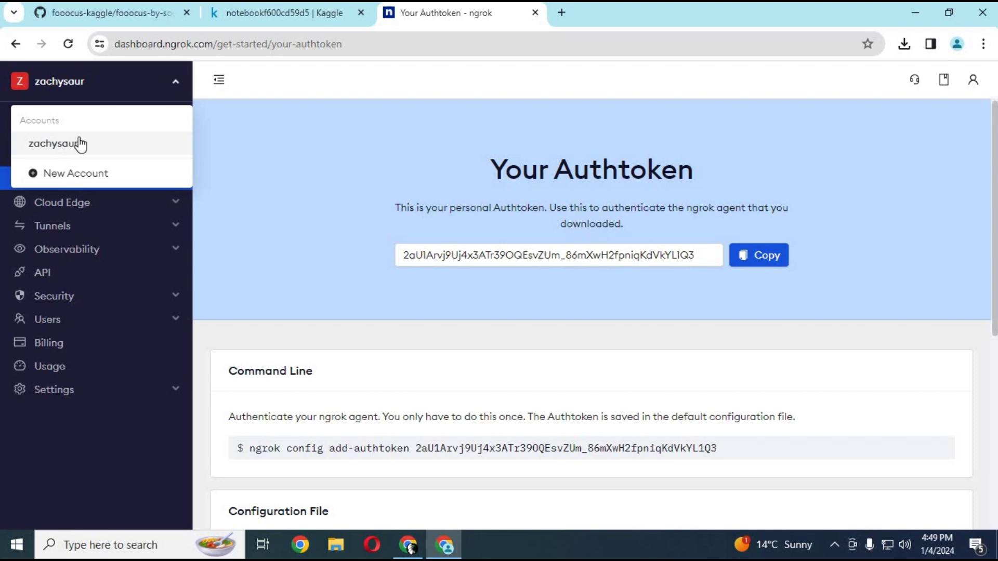
click(110, 297)
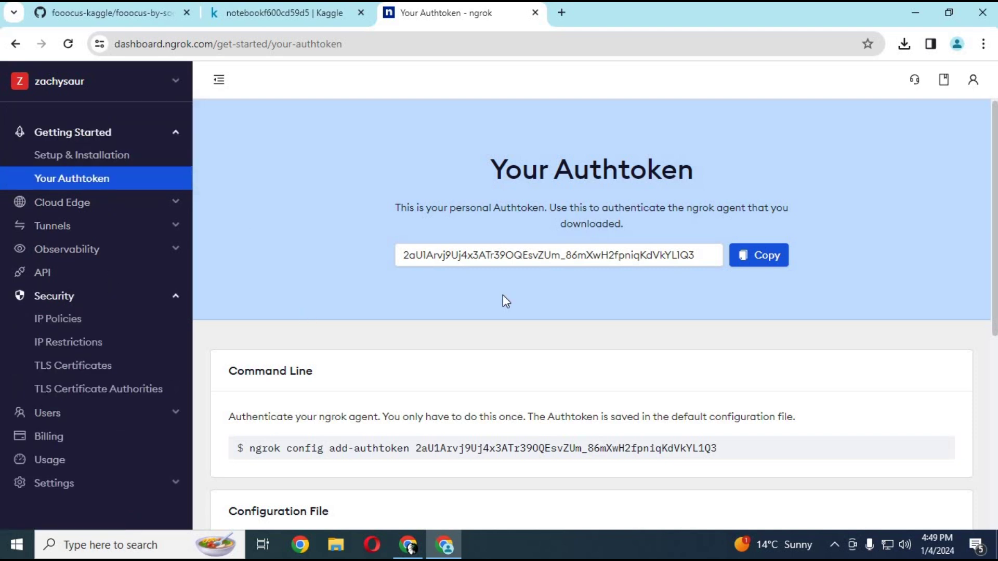
click(764, 256)
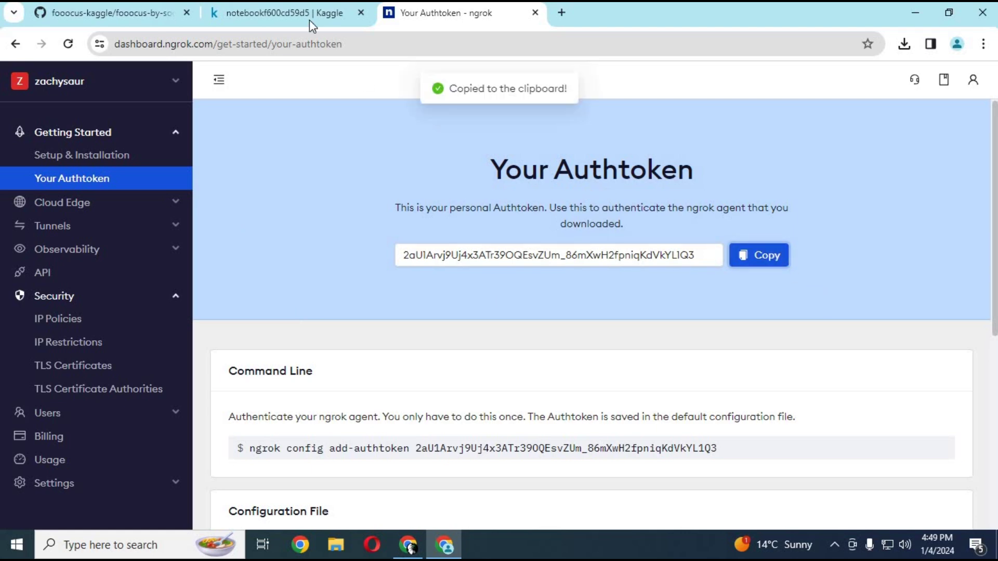
click(287, 13)
drag(222, 272, 521, 271)
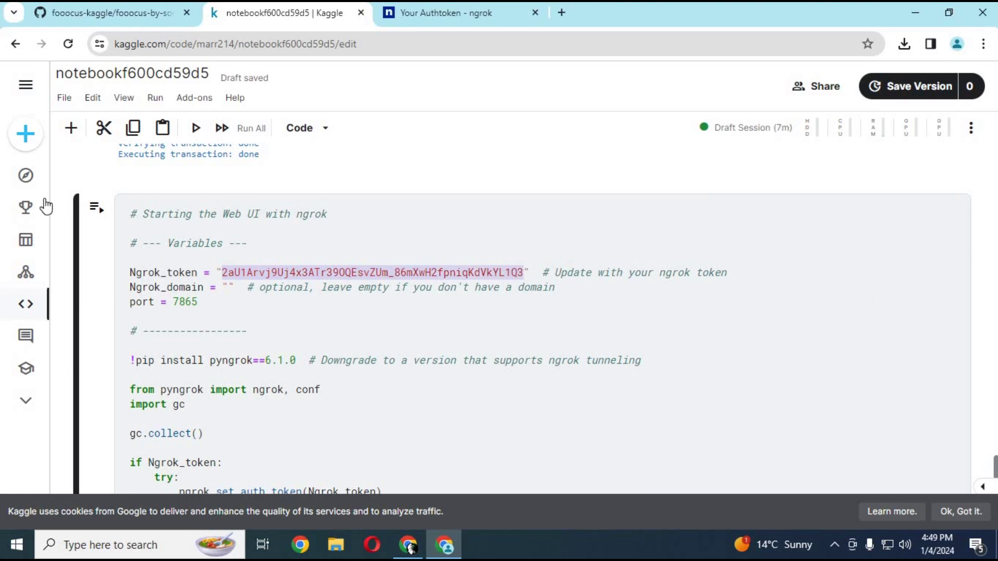
Step: Run the ngrok Web UI cell until it reports an active tunnel and Fooocus on port 7865
click(96, 218)
click(95, 219)
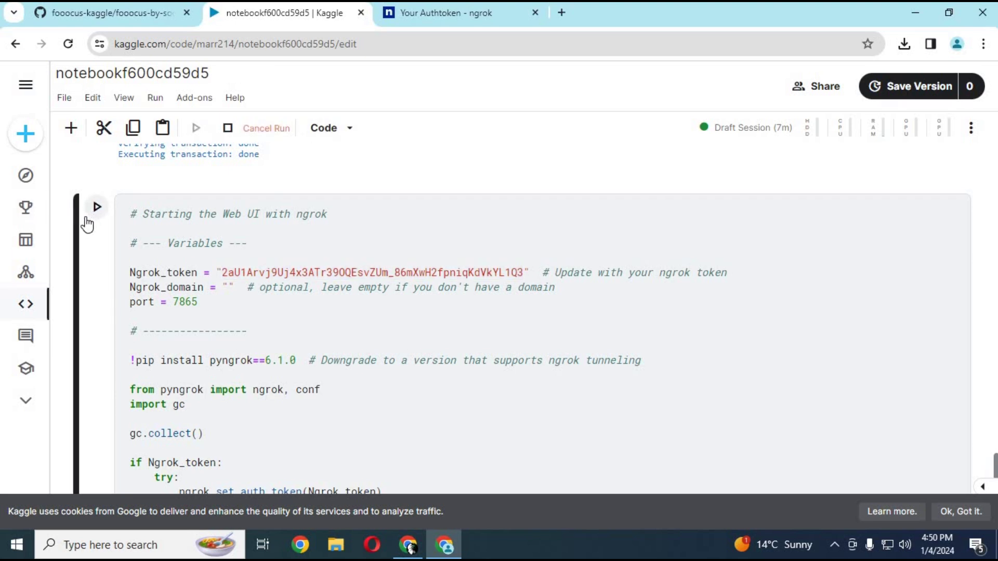
click(97, 207)
scroll(994, 463, up, 6)
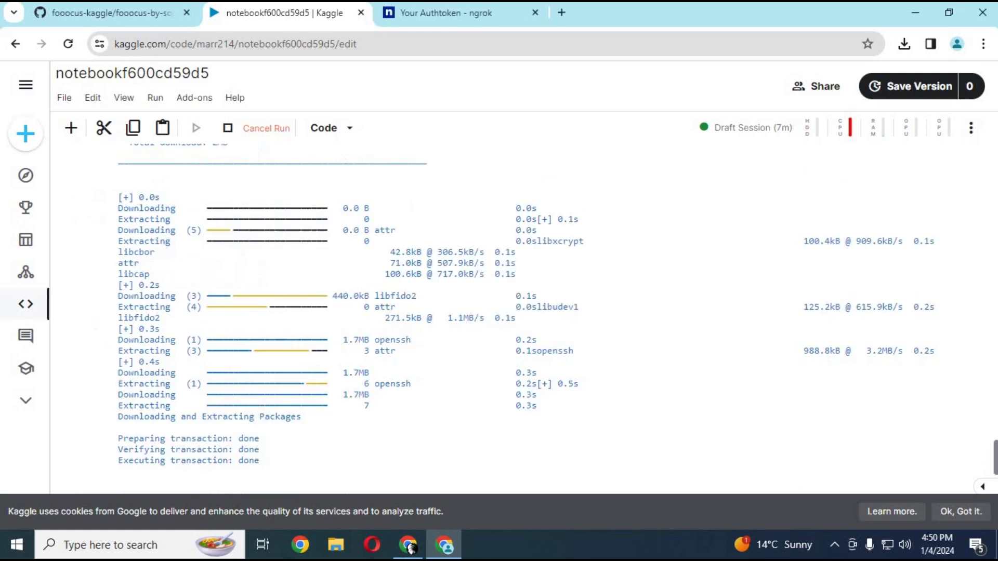
scroll(995, 468, down, 5)
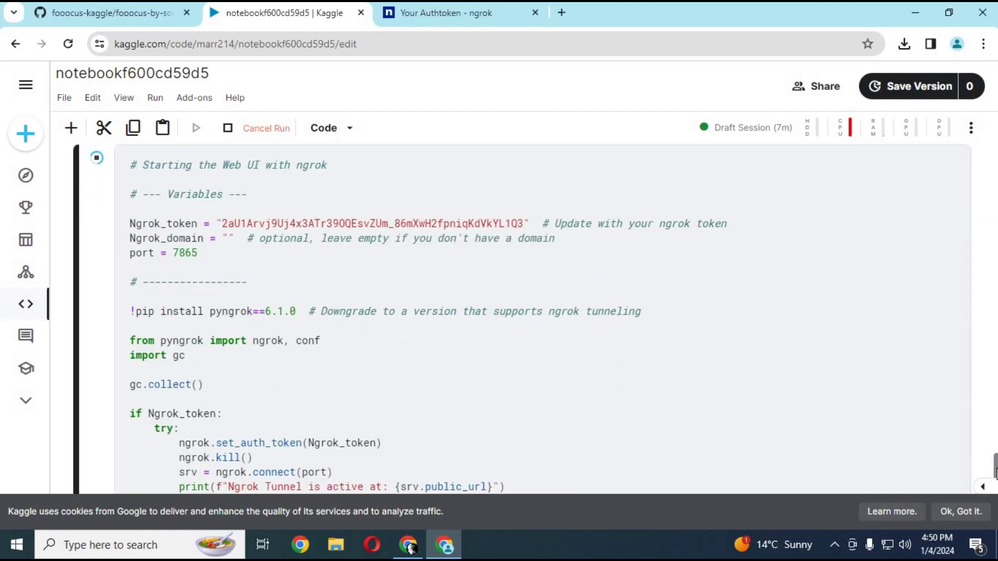
scroll(995, 470, down, 6)
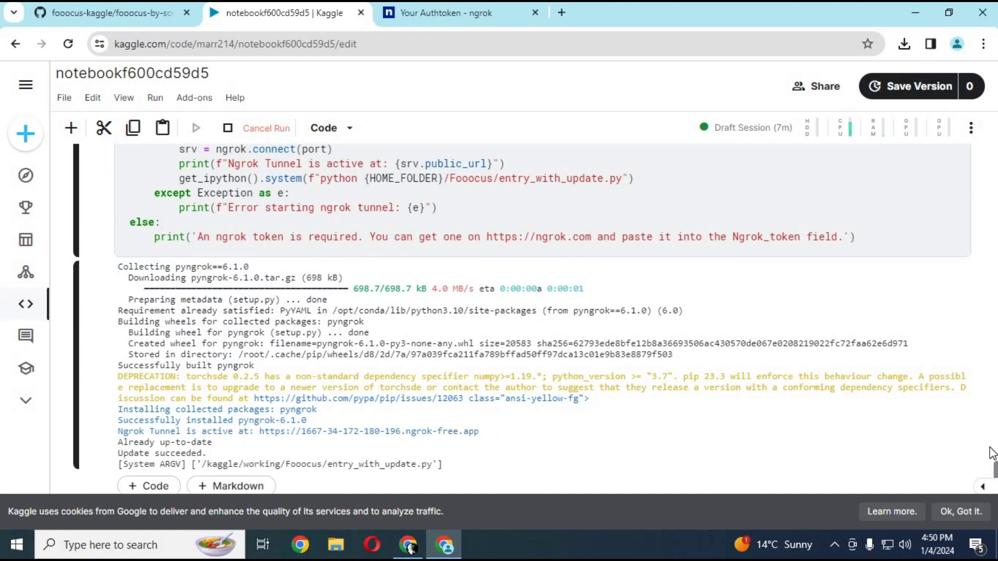
scroll(994, 473, down, 3)
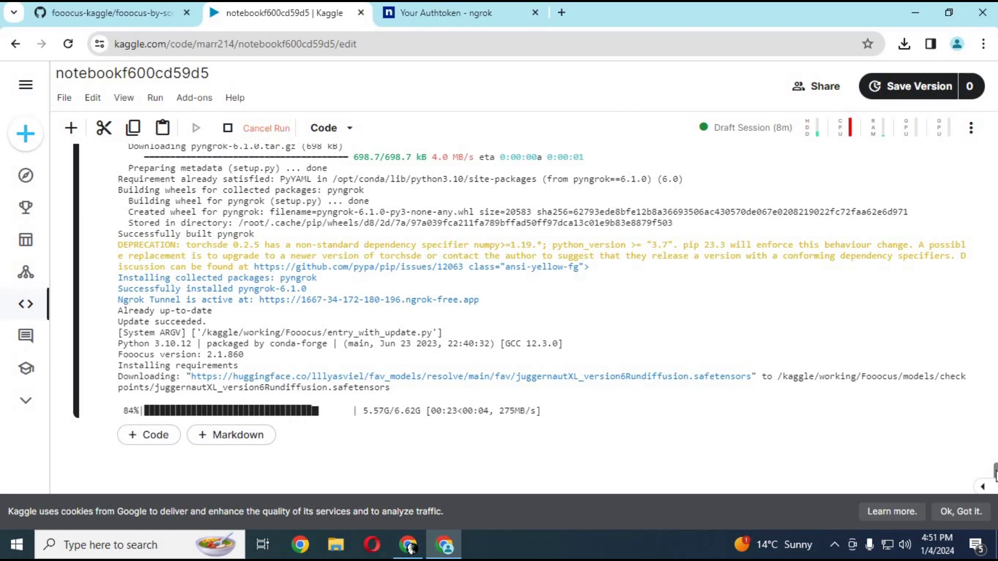
scroll(994, 473, down, 4)
scroll(995, 472, down, 1)
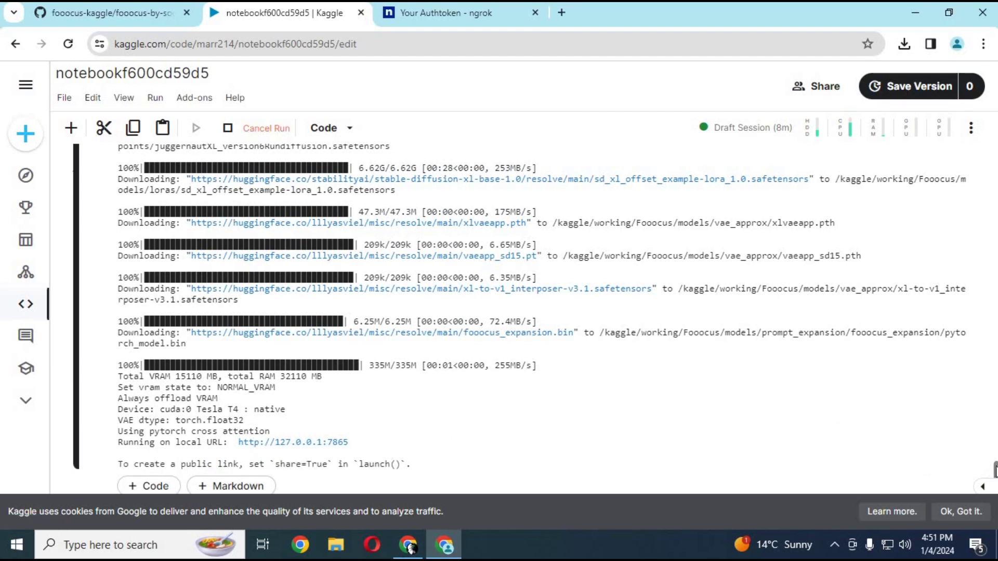
drag(995, 470, 995, 461)
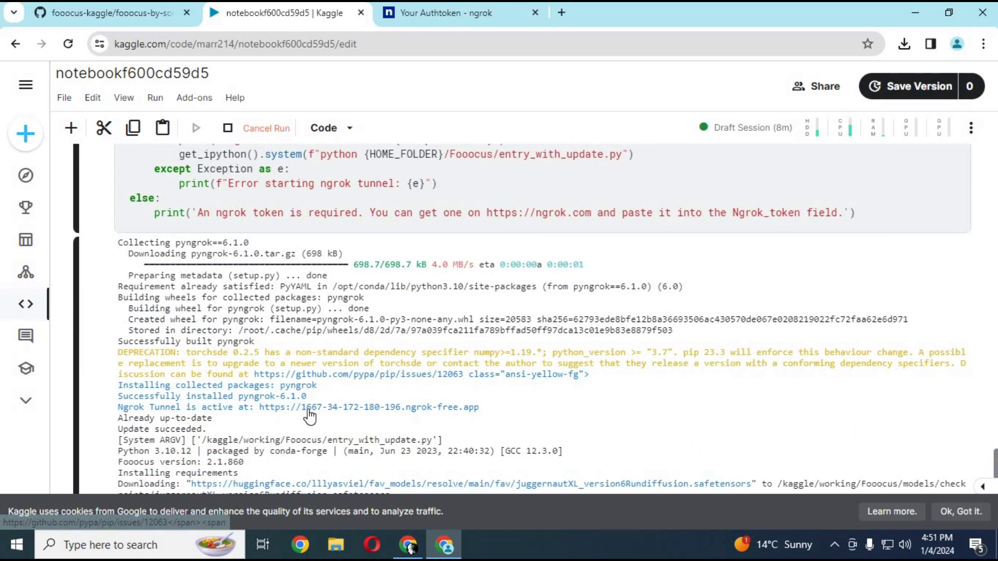
Step: Open Fooocus via the ngrok-free.app link and generate images for 'a girl holdig a paper writen on paper fooocu'
click(393, 409)
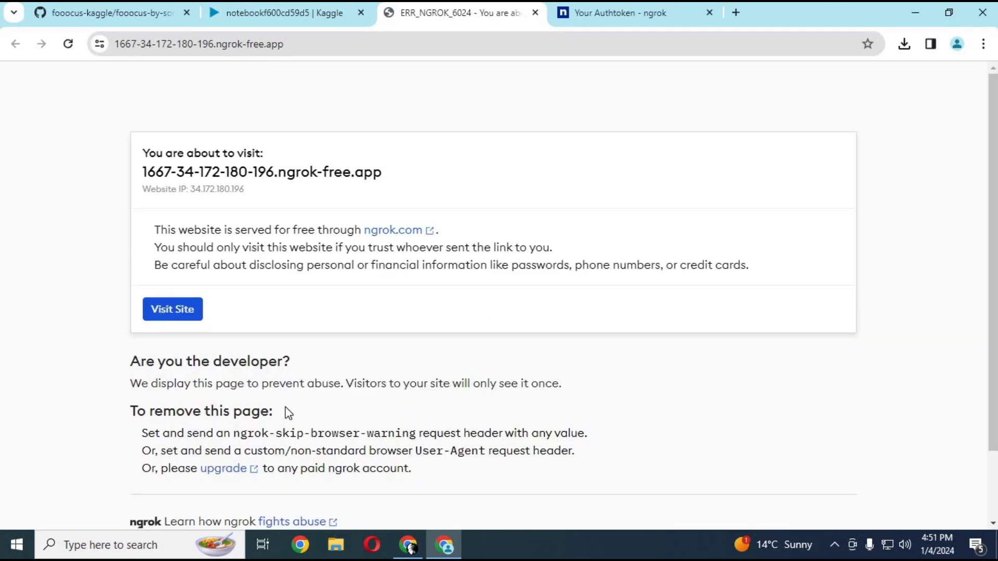
click(188, 316)
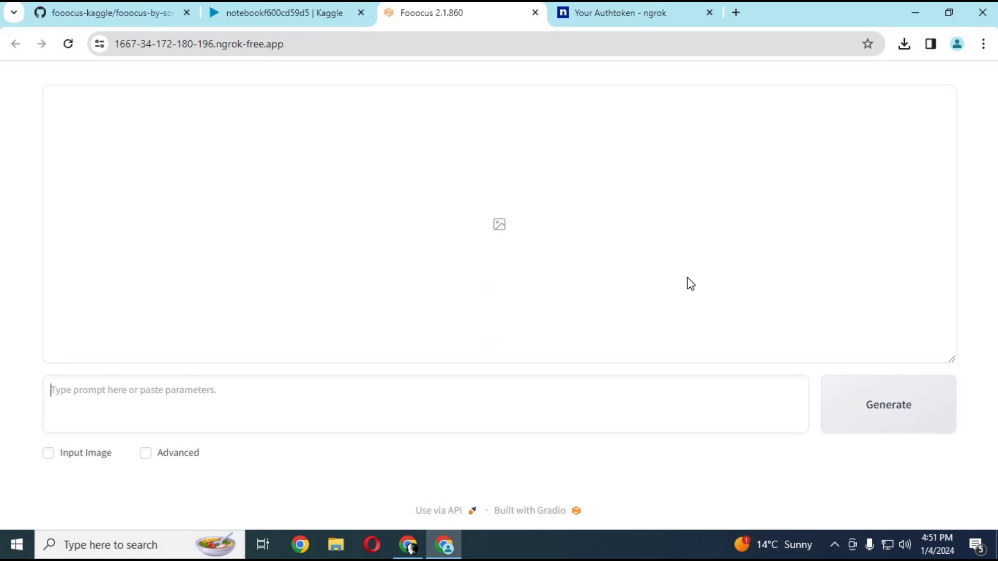
click(85, 404)
text(a gi)
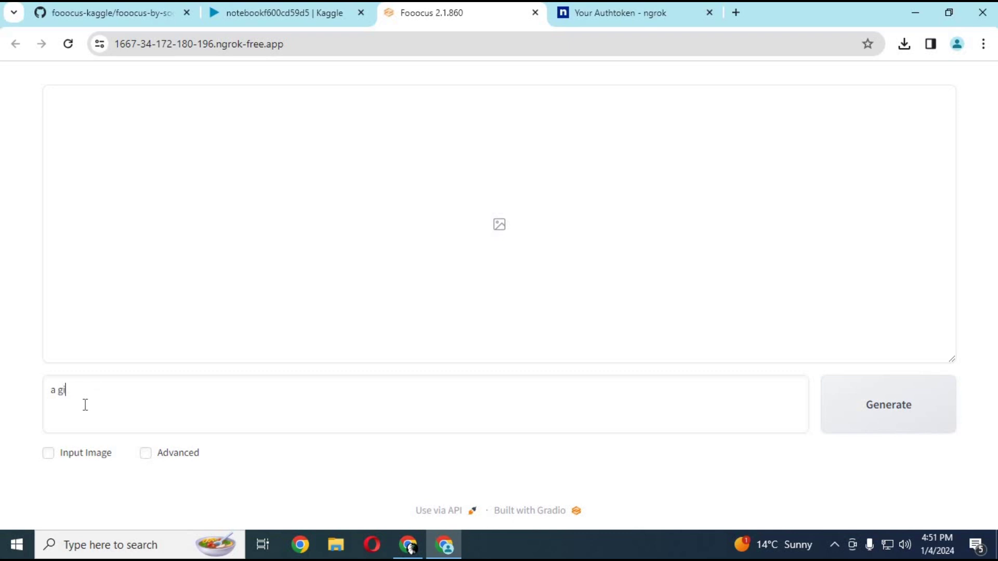
text(rl holdig a paper writen on p)
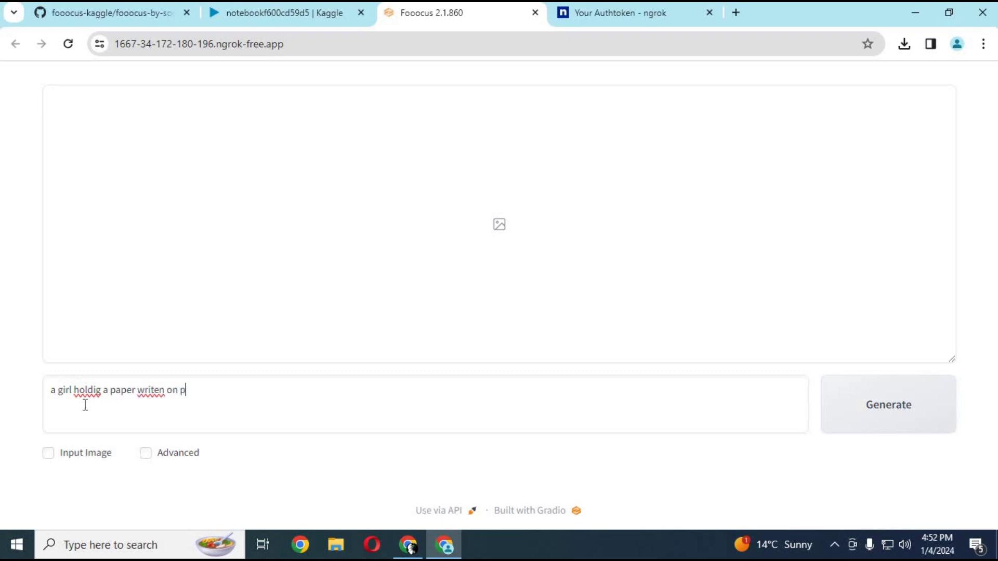
text(aper fooocus)
click(882, 404)
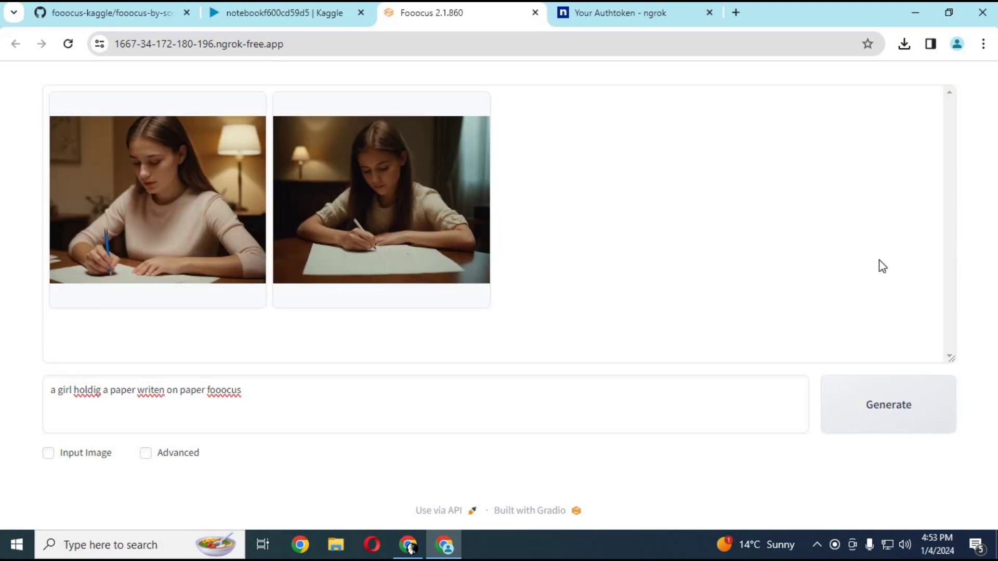
Step: Tick Input Image and step through Image Prompt and Inpaint or Outpaint to the Describe tab
click(54, 456)
scroll(574, 414, down, 3)
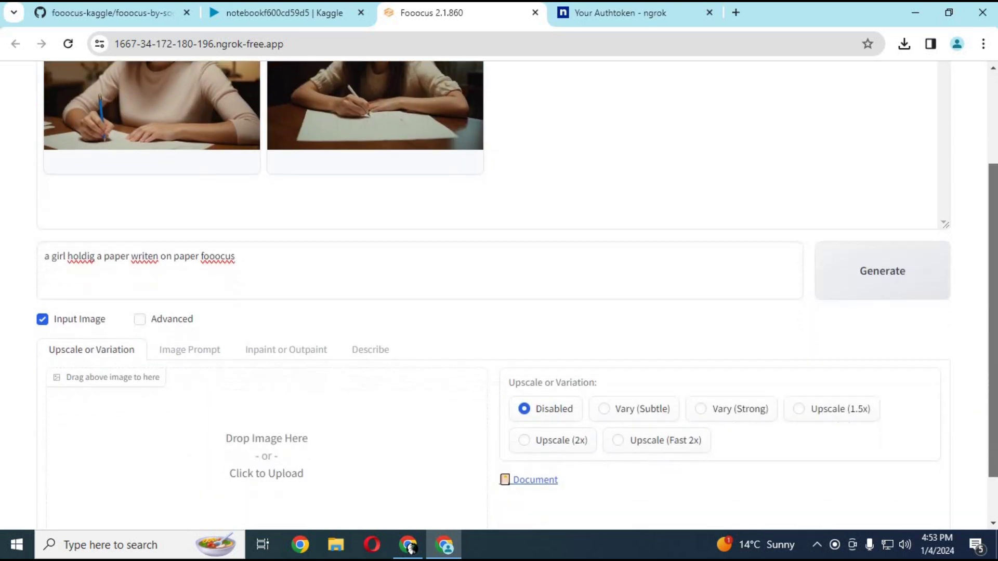
scroll(166, 341, down, 1)
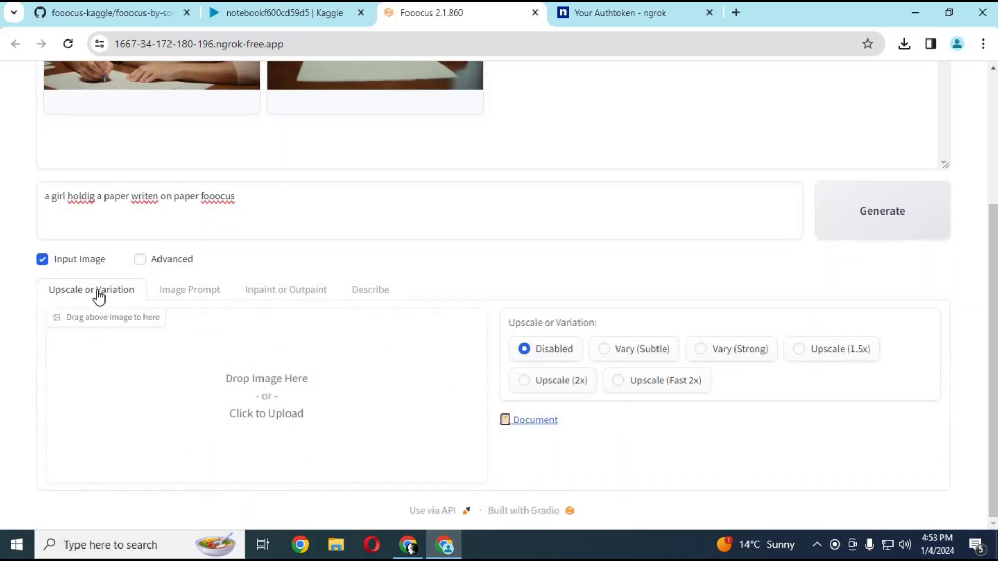
click(210, 294)
scroll(239, 337, down, 2)
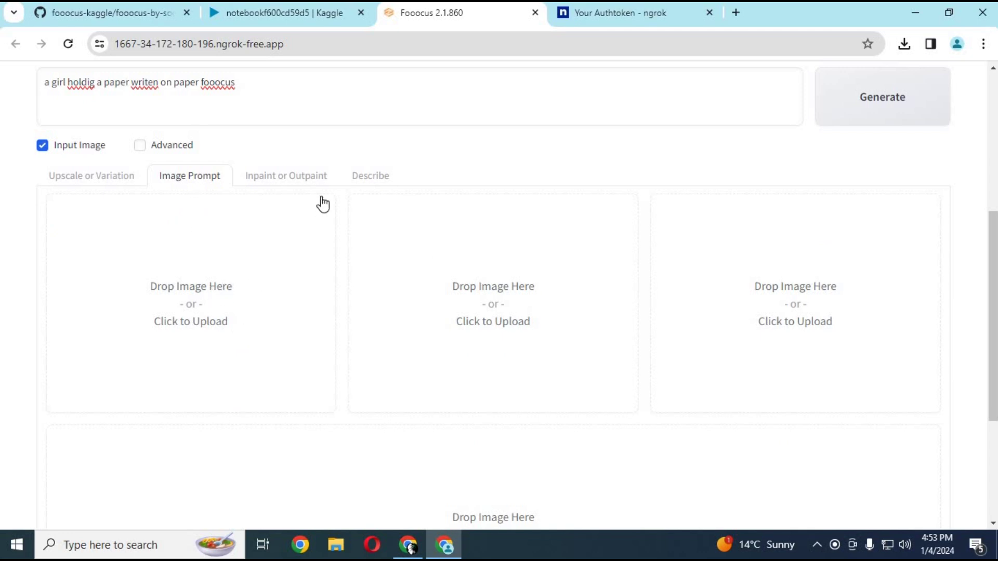
click(304, 179)
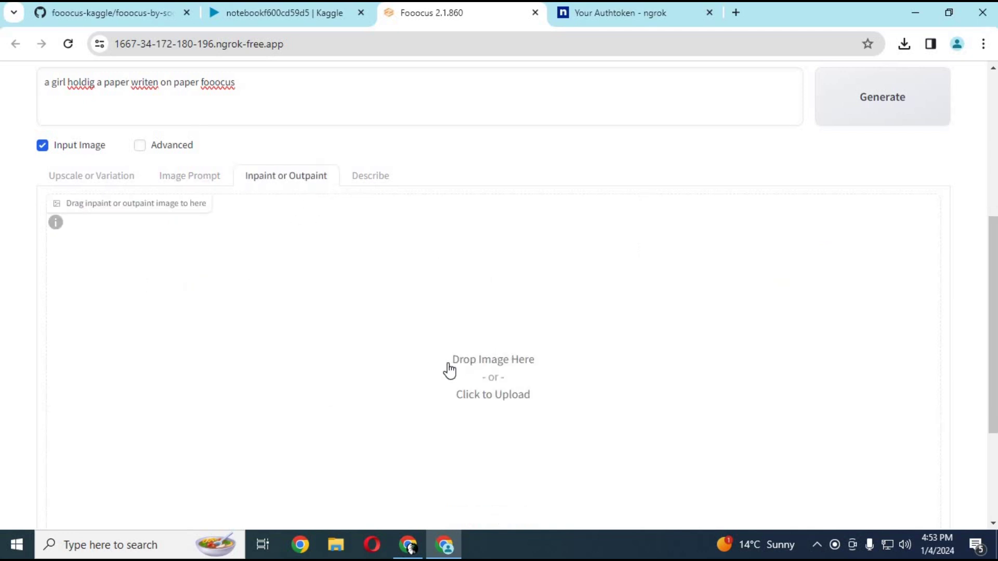
click(380, 177)
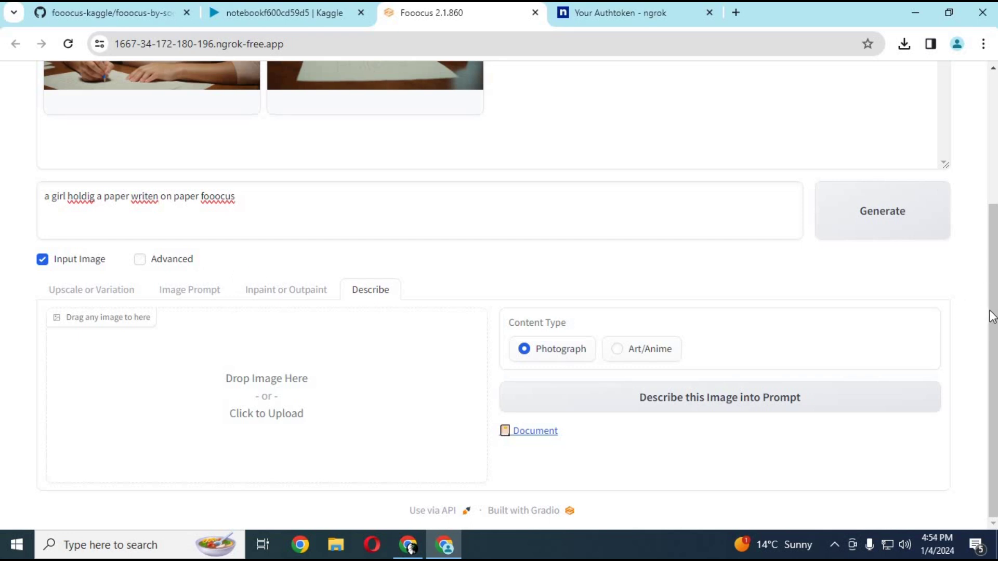
drag(991, 286, 958, 119)
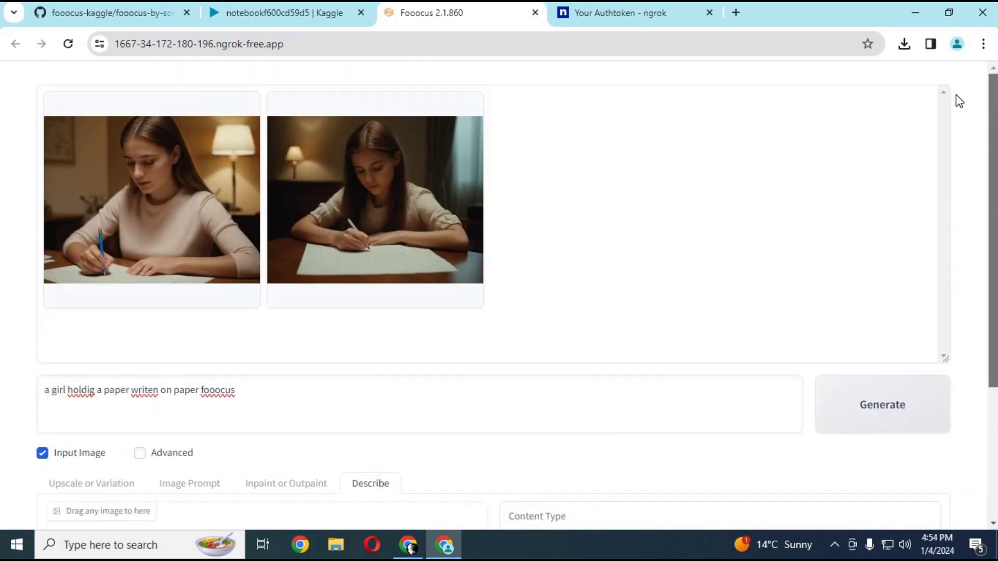
scroll(975, 361, down, 4)
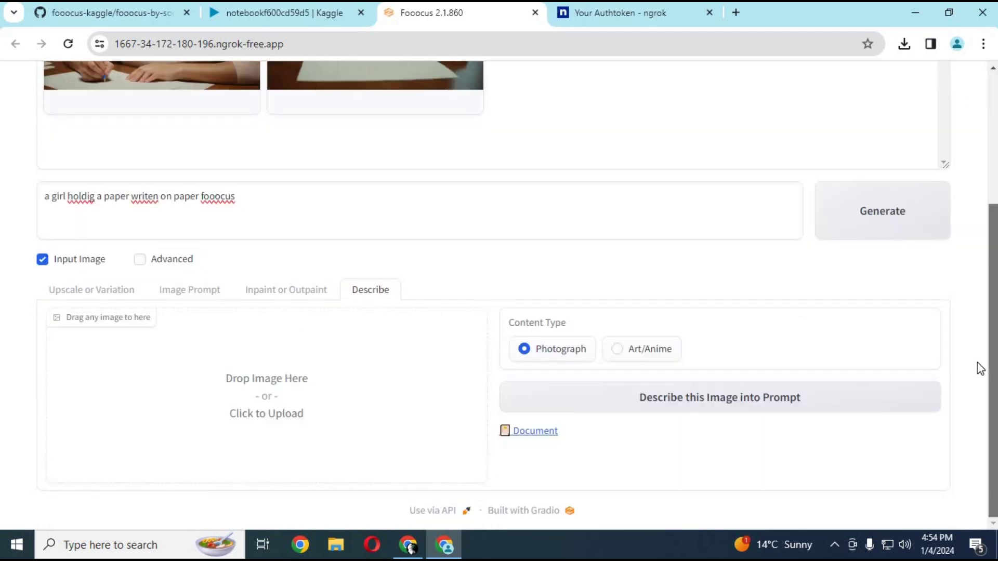
scroll(961, 193, up, 4)
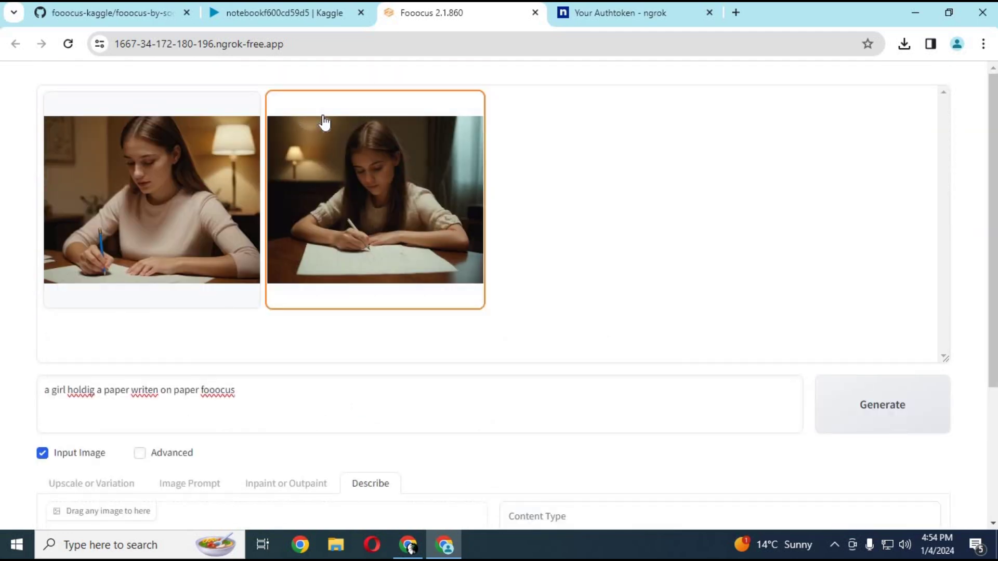